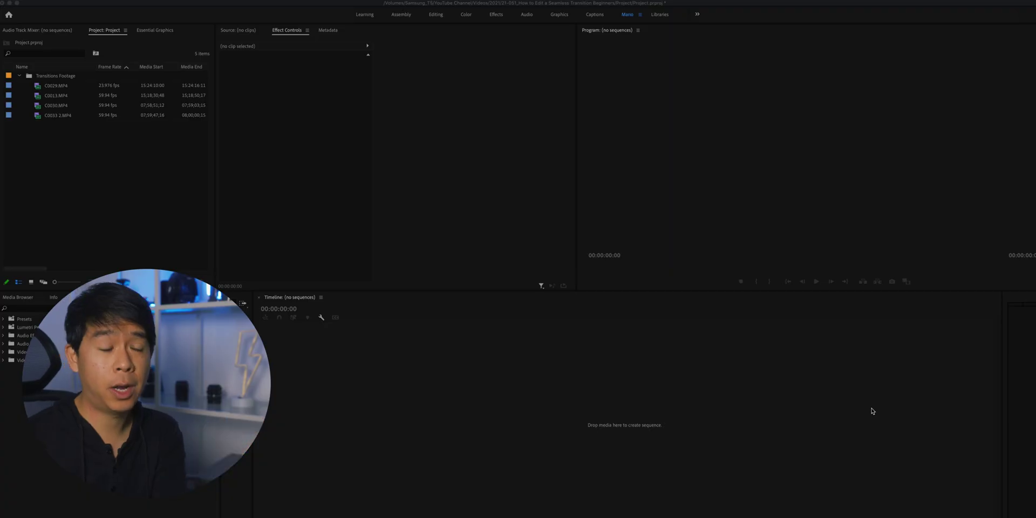
Create a new sequence named Tutorial using the Digital SLR 1080p preset DSLR 1080p24.
right_click(108, 205)
mouse_move(129, 237)
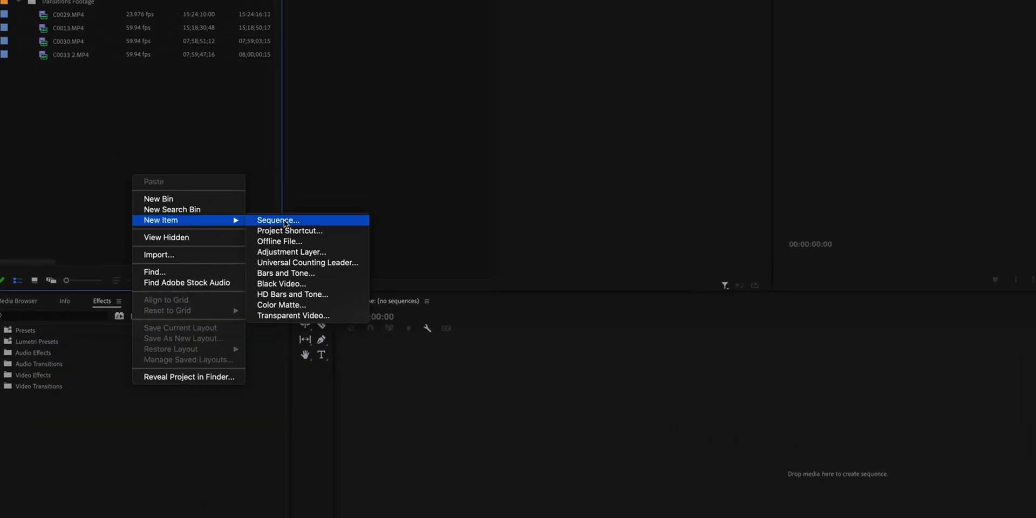
click(284, 221)
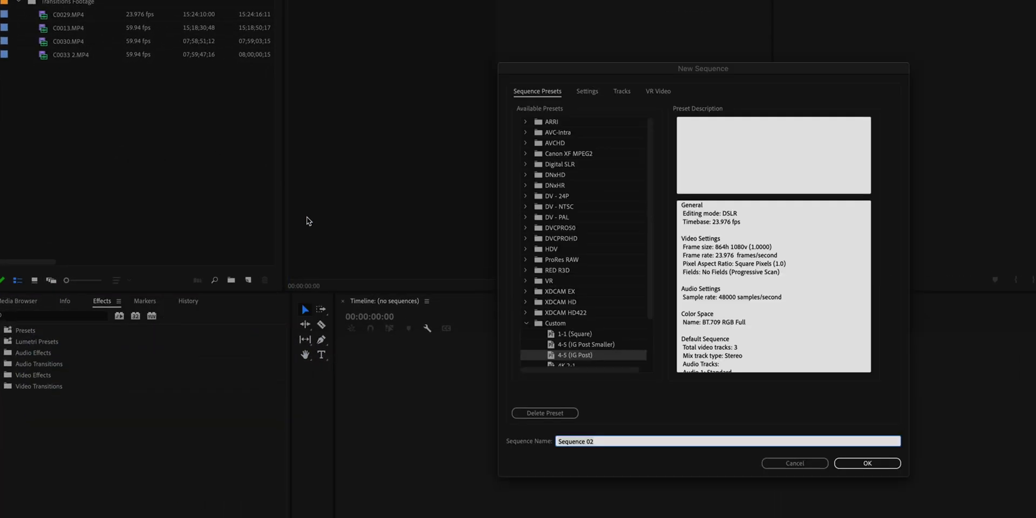
click(526, 165)
click(526, 165)
click(537, 175)
click(579, 186)
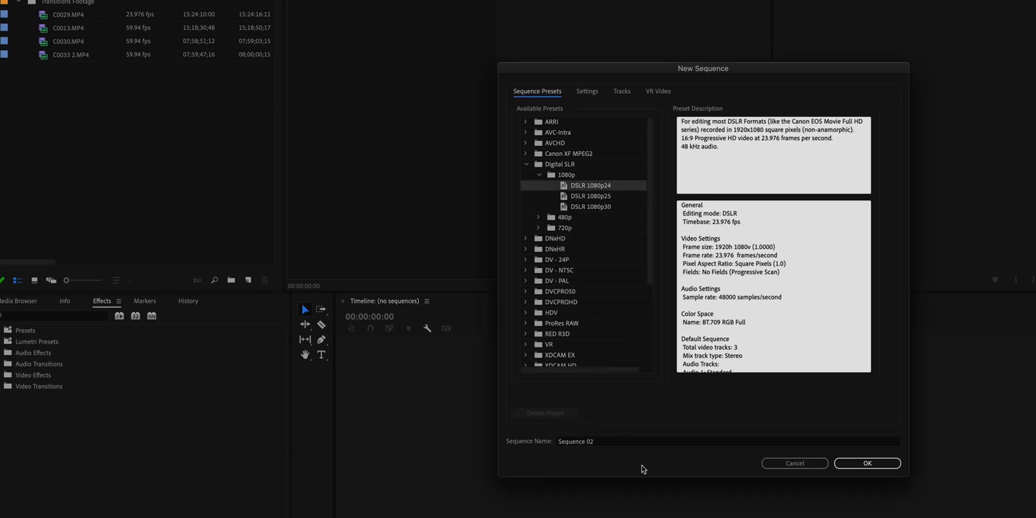
click(616, 444)
text(Tutorial)
key(Return)
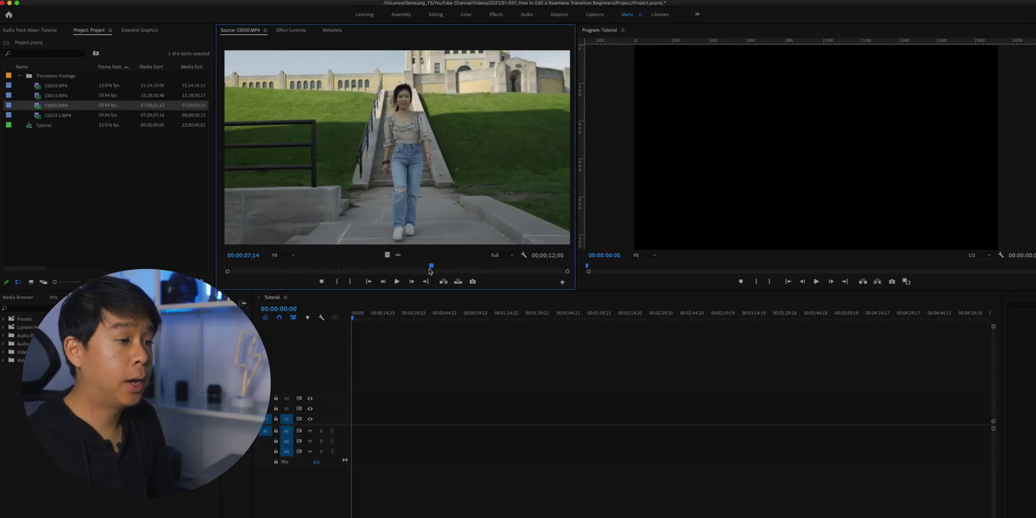
Mark the range from 00;00;07;14 to 00;00;09;25 in C0030.MP4, ending where the camera tilts down to the grass.
key(i)
key(space)
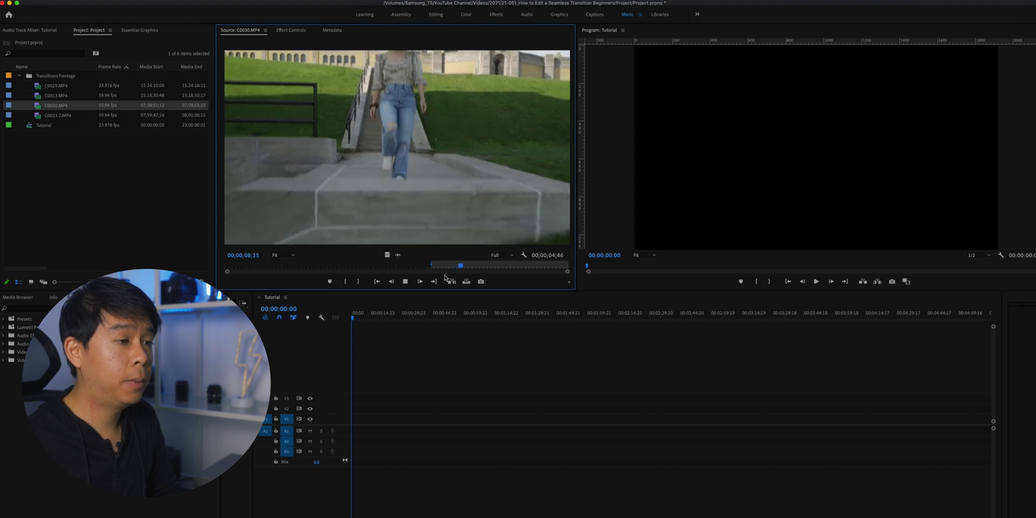
key(space)
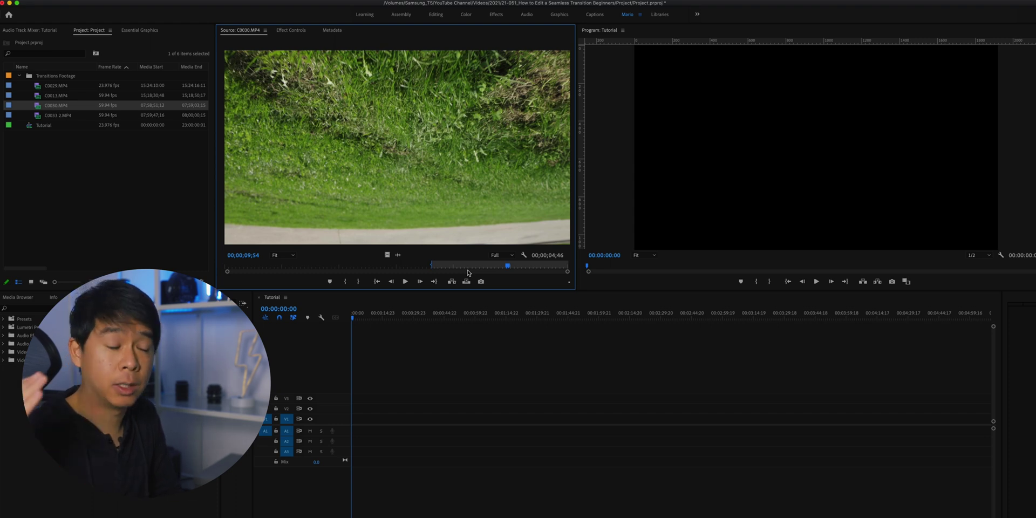
click(450, 268)
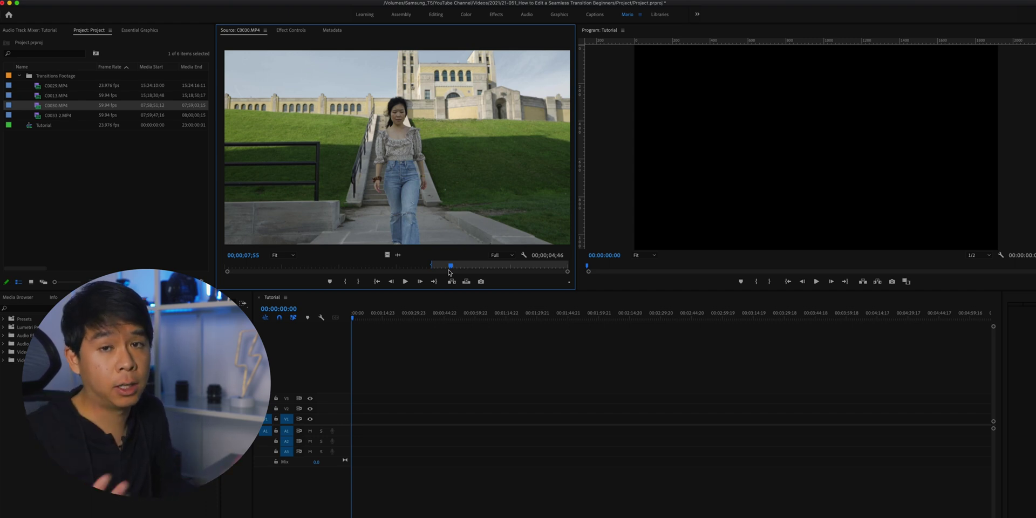
click(505, 267)
drag(505, 268, 495, 269)
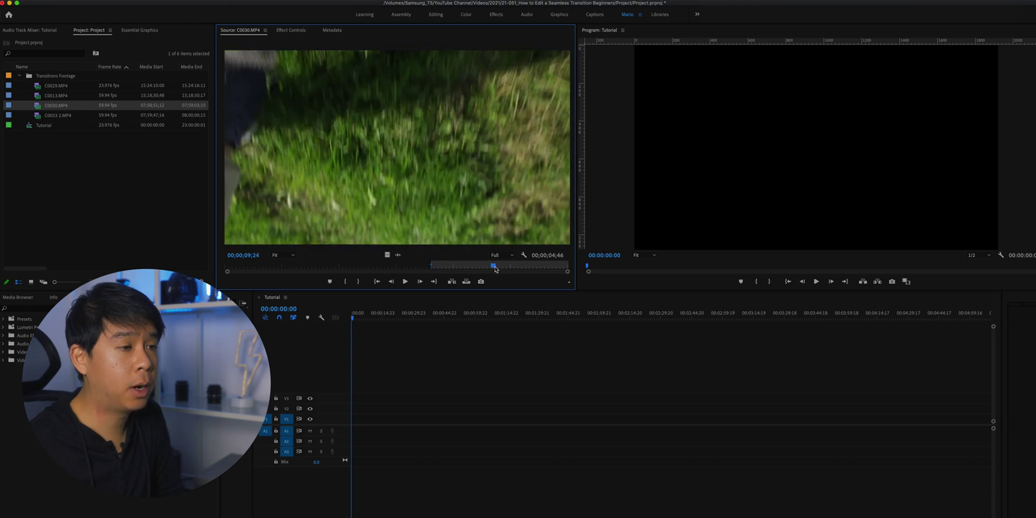
key(o)
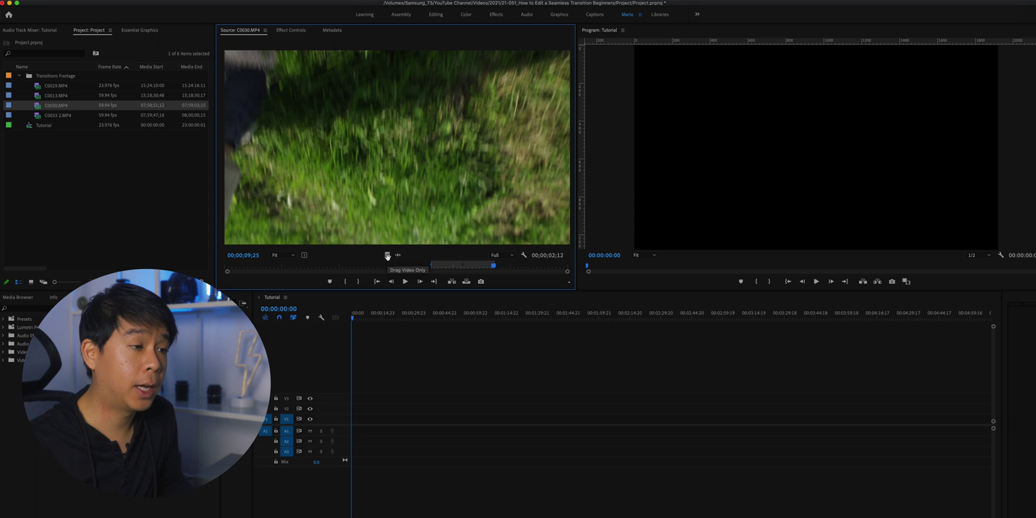
Place only the video of the marked C0030.MP4 range on track V1, keeping the existing sequence settings.
drag(387, 255, 363, 419)
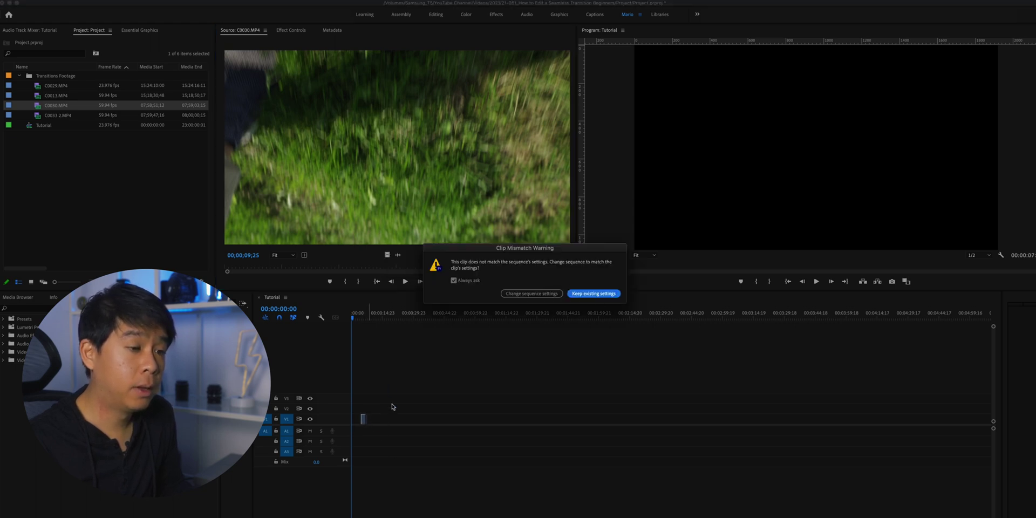
click(606, 296)
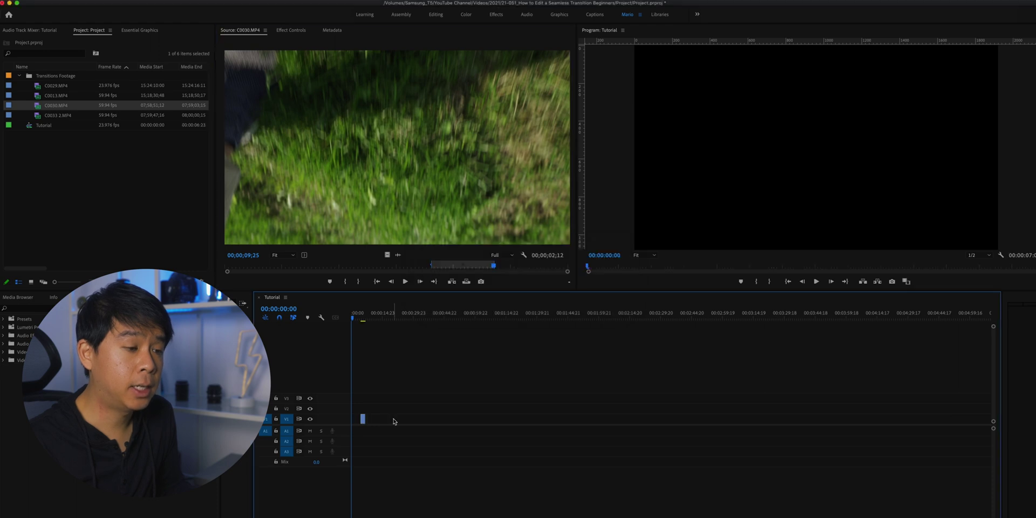
key(equal)
key(equal)
key(equal)
key(equal)
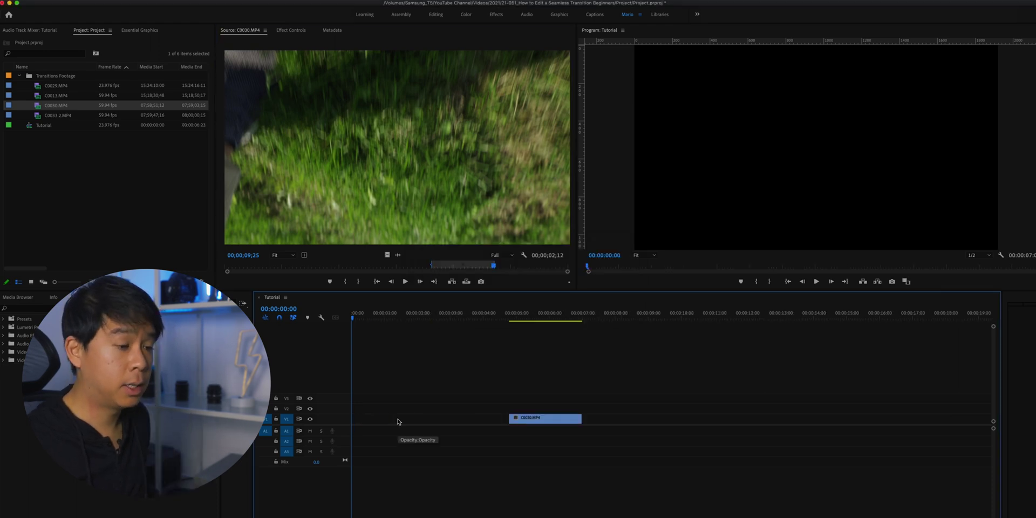
Expand track V1 and move the C0030.MP4 clip earlier so that it ends at 00:00:05:13.
double_click(329, 421)
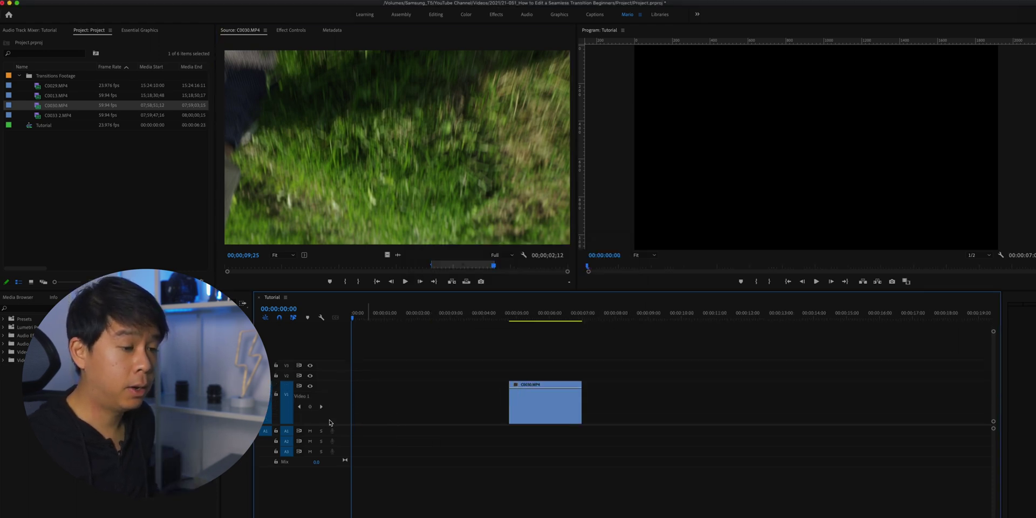
click(533, 321)
drag(491, 409, 443, 408)
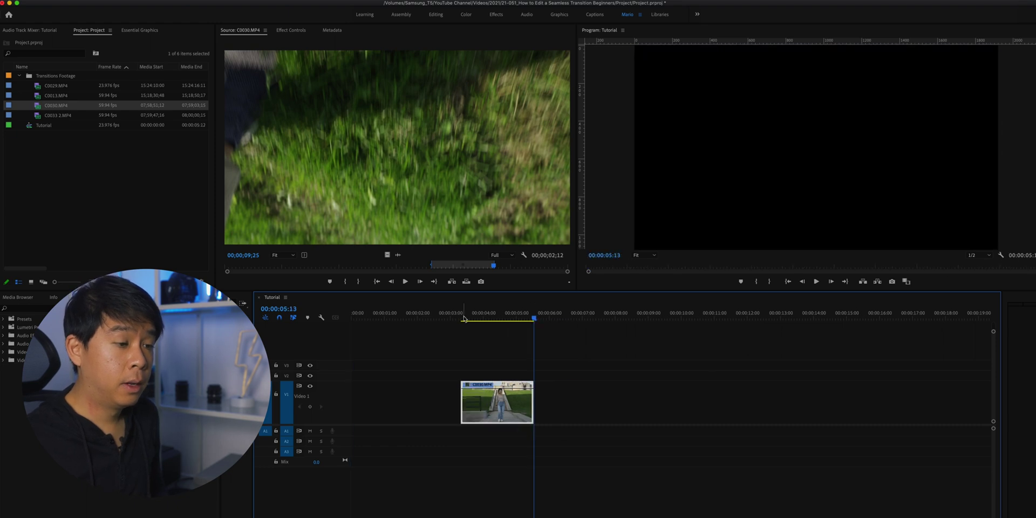
Play back the C0030.MP4 clip from its start in the sequence to check its motion at normal speed.
key(Up)
key(space)
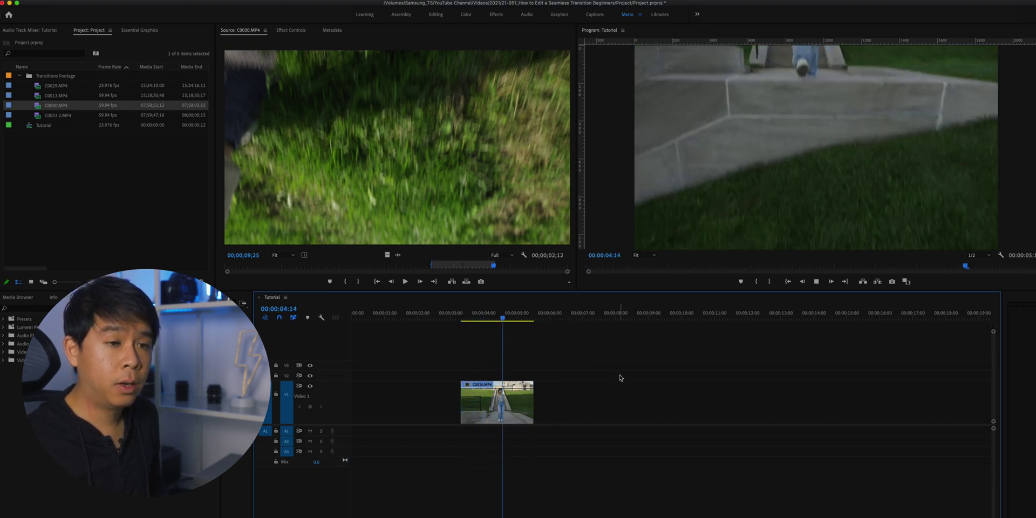
drag(533, 316, 481, 318)
key(space)
key(space)
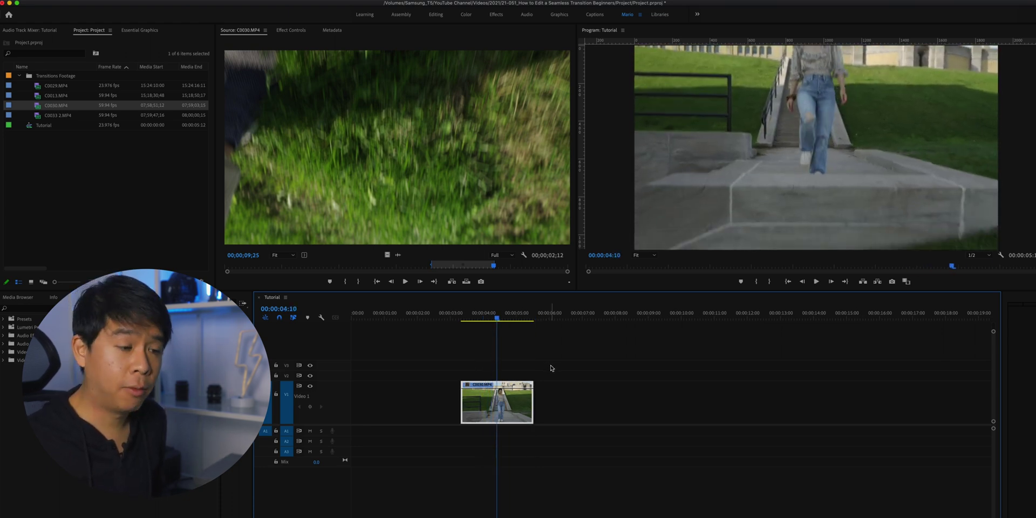
Slow the C0030.MP4 clip down to 40% speed and play back the result.
right_click(509, 414)
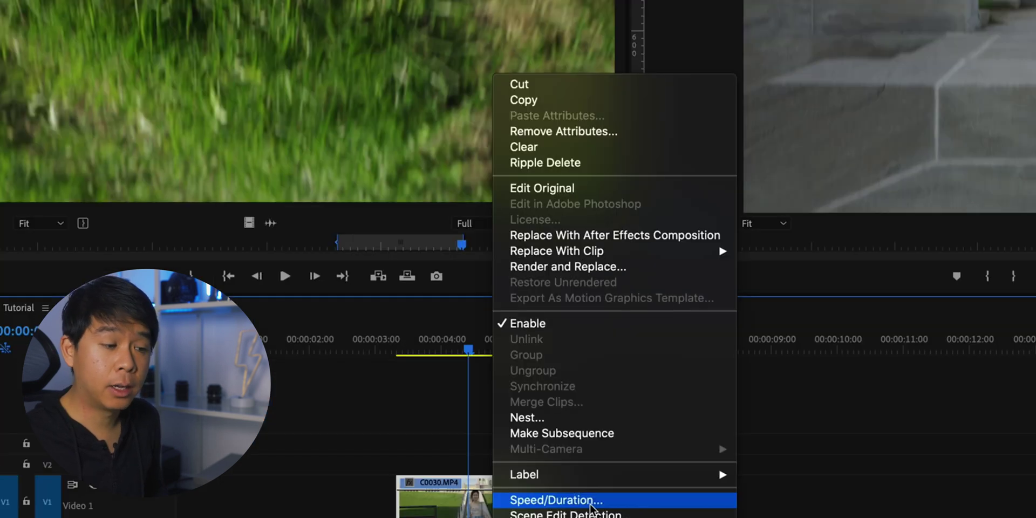
click(591, 501)
text(40)
click(560, 352)
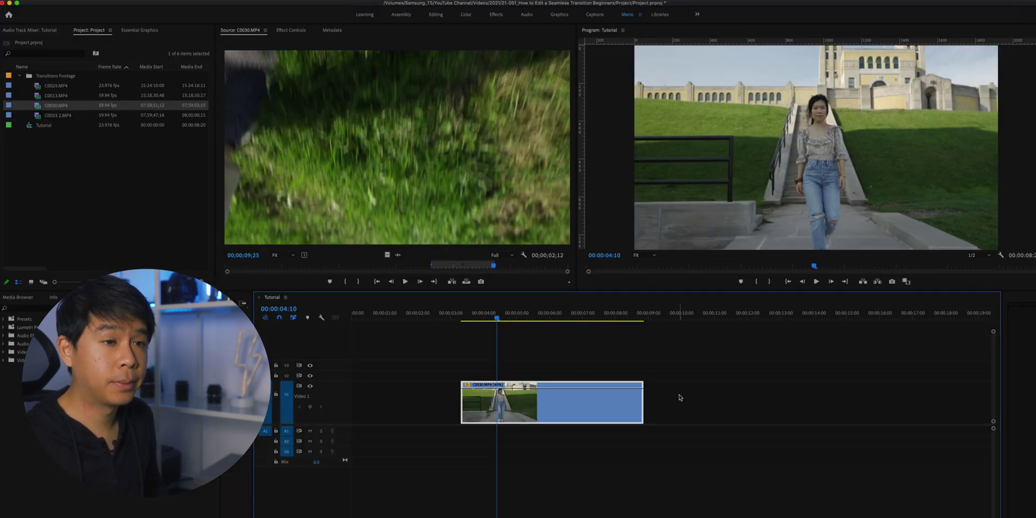
key(space)
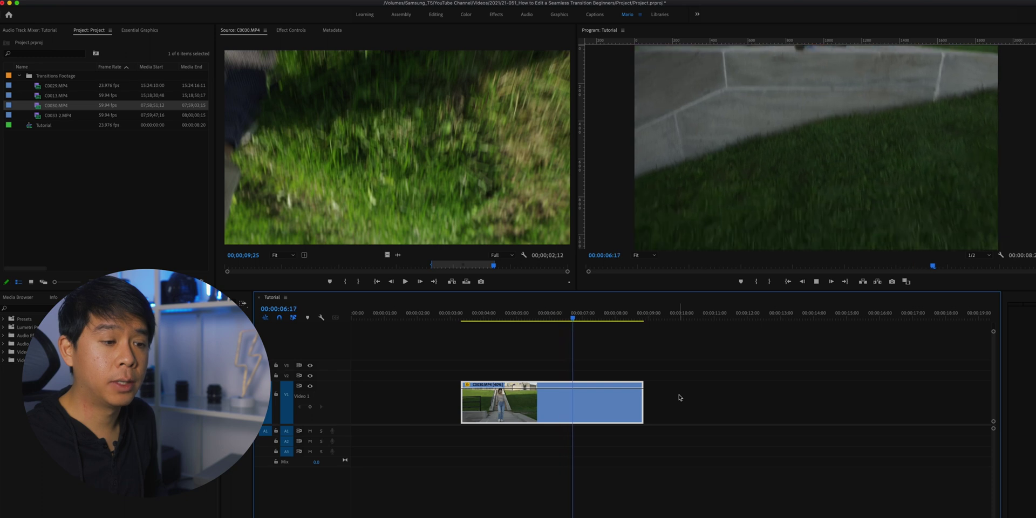
key(space)
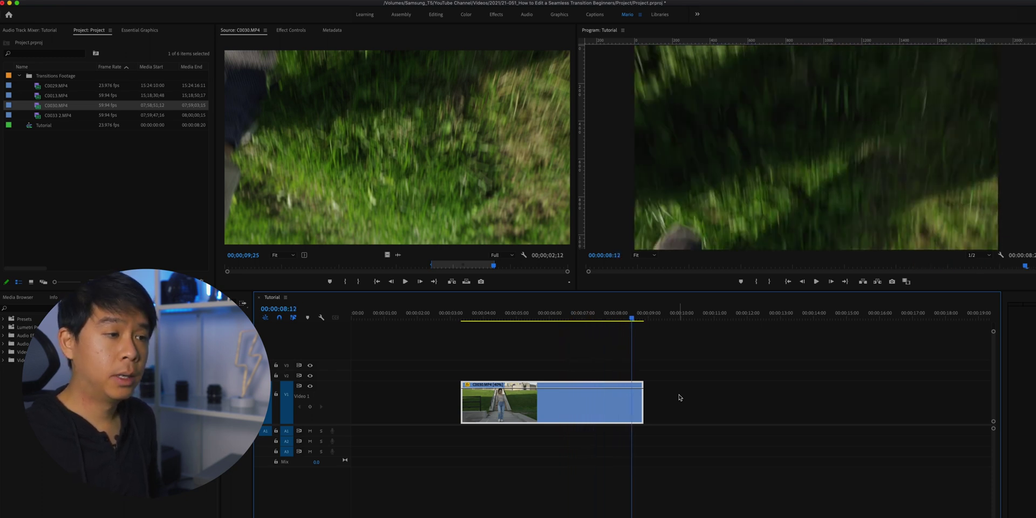
Mark C0033 2.MP4 from 00;00;04;21 to about 00;00;09;23 and place only its video on V1 after the first clip.
double_click(48, 114)
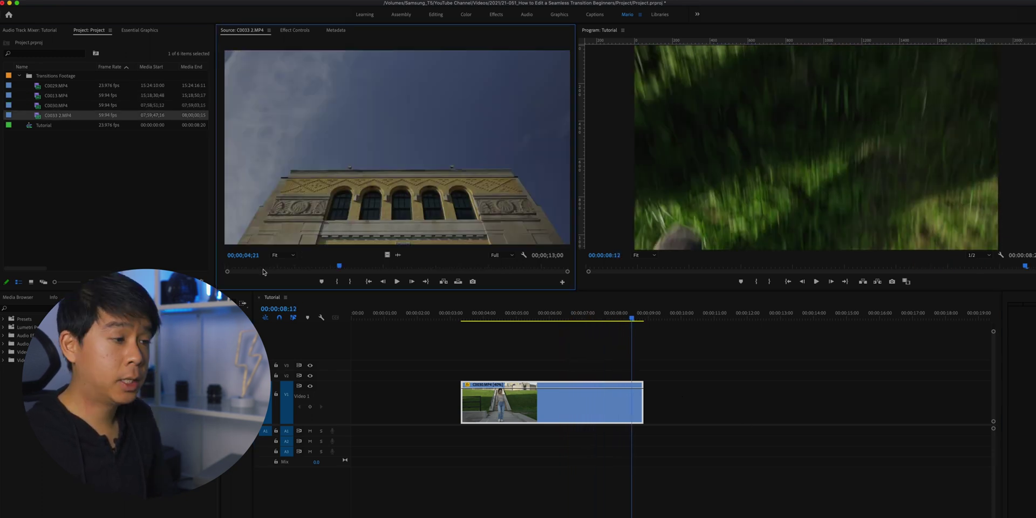
key(space)
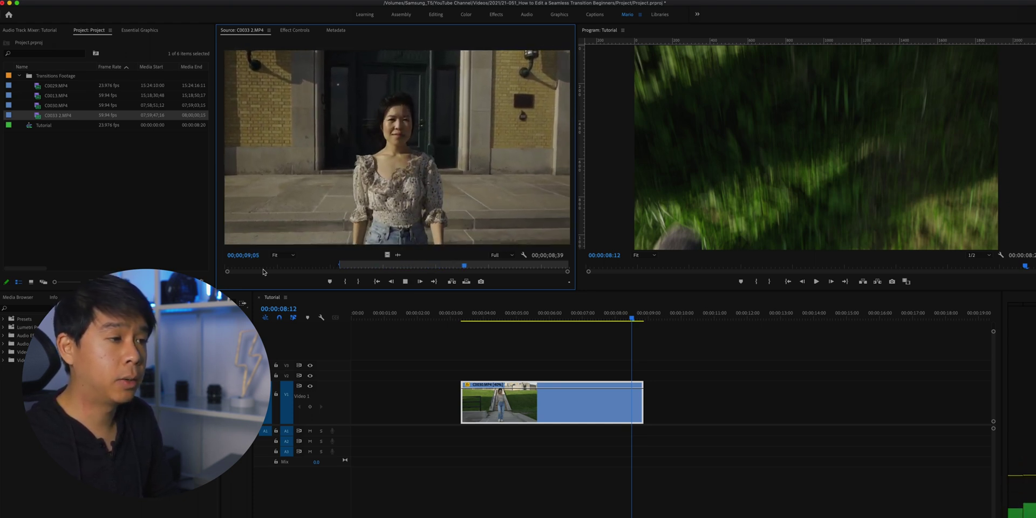
key(o)
key(space)
drag(484, 266, 472, 266)
drag(387, 255, 685, 404)
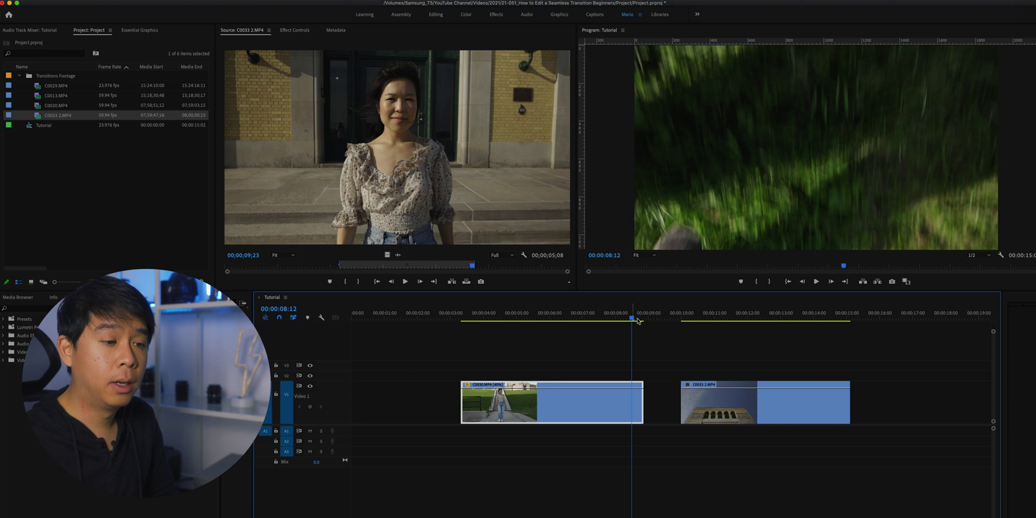
Move the C0033 2.MP4 clip directly against the end of the C0030.MP4 clip and play across the cut.
drag(721, 415, 683, 413)
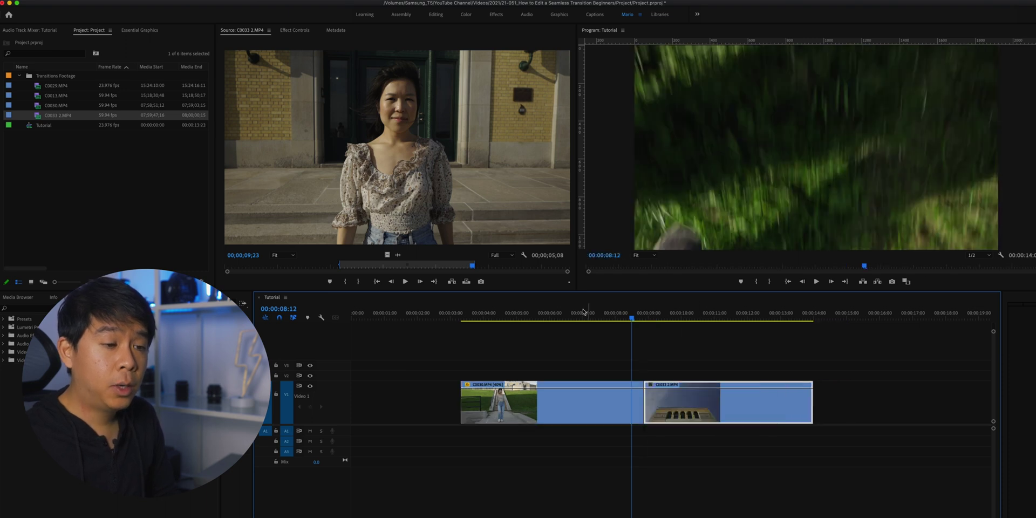
click(577, 314)
key(space)
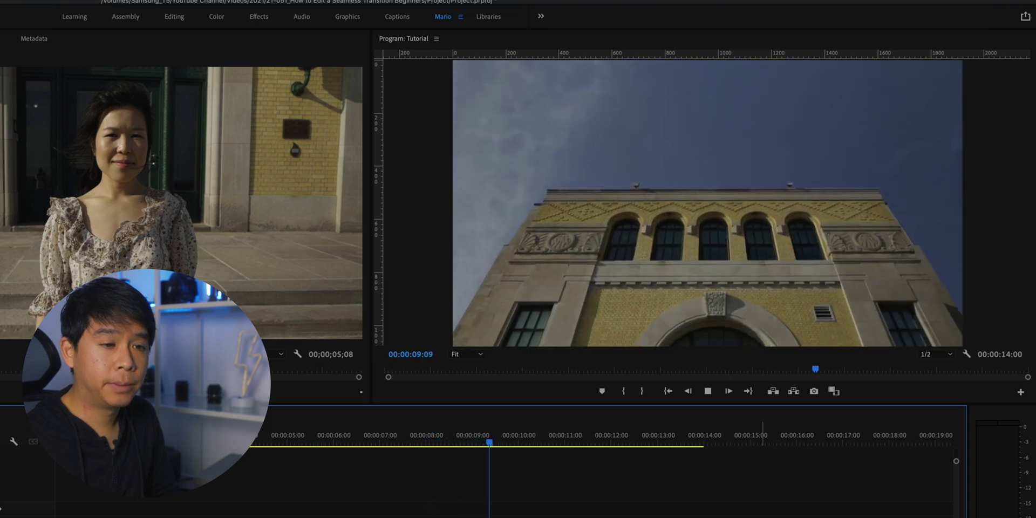
key(space)
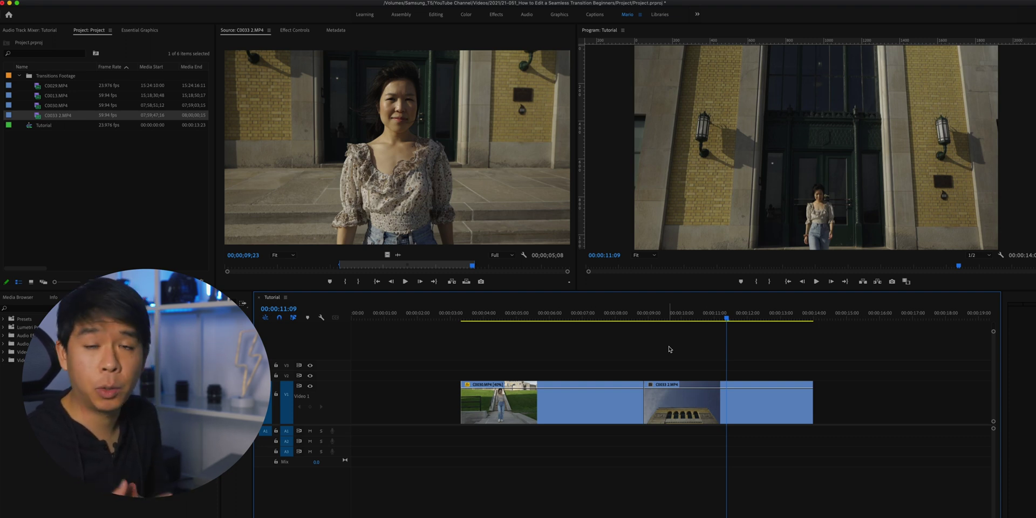
Slow the C0033 2.MP4 clip on the timeline down to 40% speed.
click(685, 405)
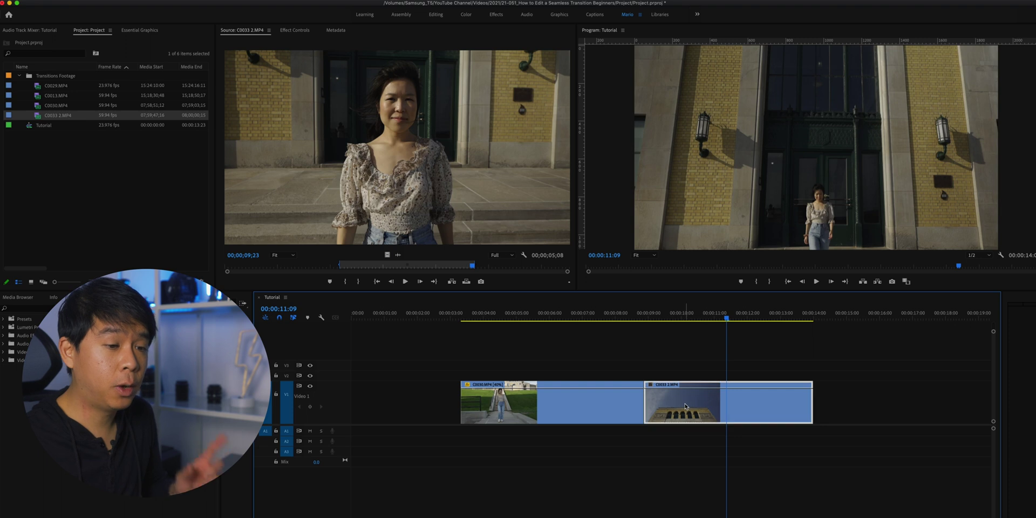
right_click(684, 405)
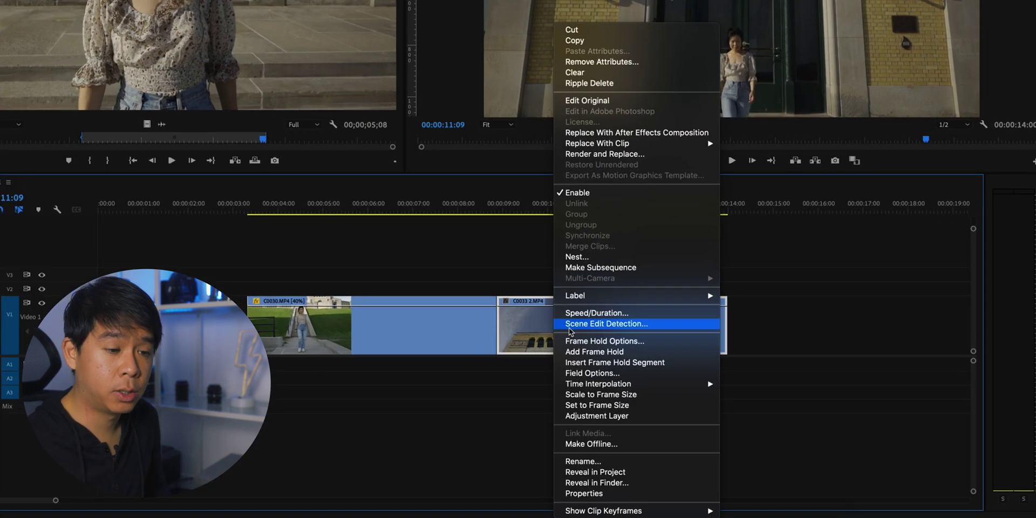
click(579, 313)
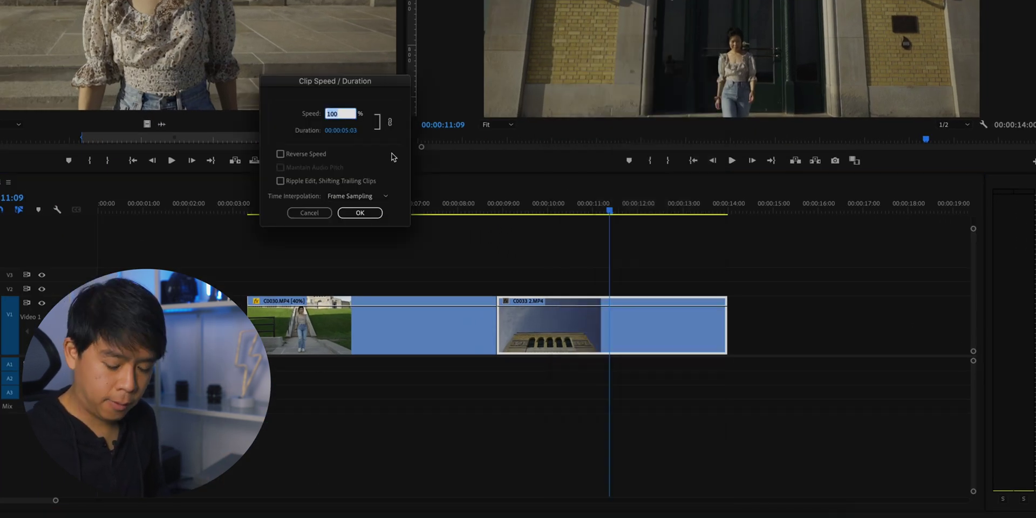
key(Return)
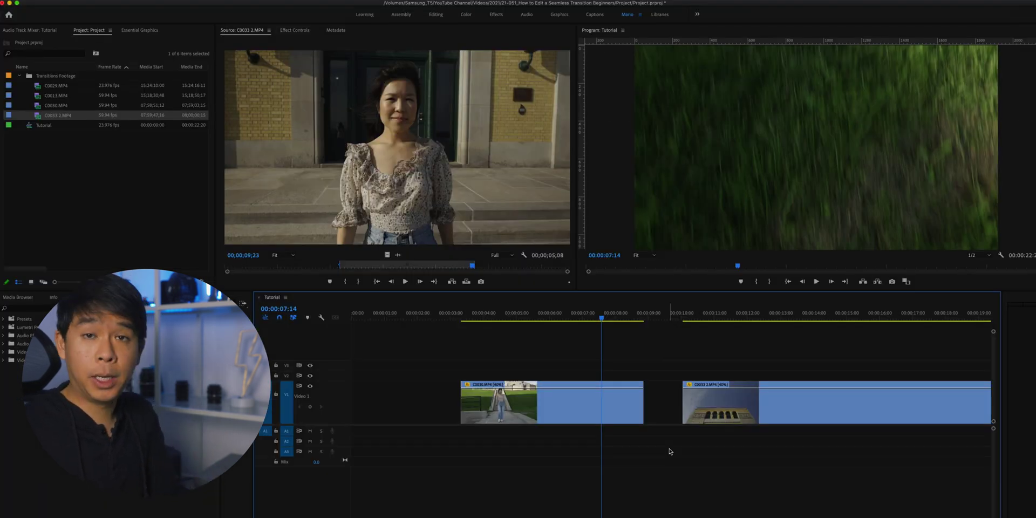
Show the Time Remapping speed keyframes on the C0030.MP4 clip in the timeline.
right_click(537, 396)
mouse_move(620, 515)
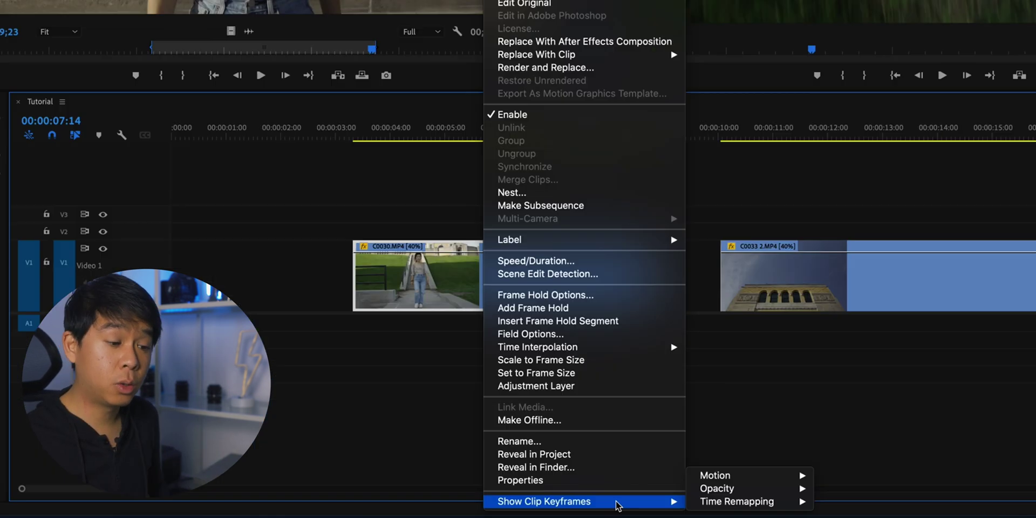
mouse_move(766, 502)
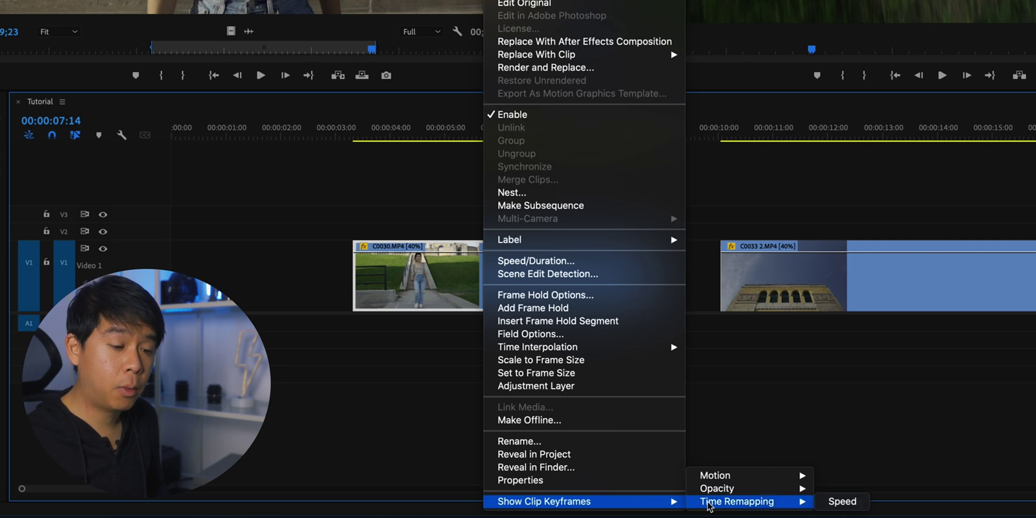
click(860, 501)
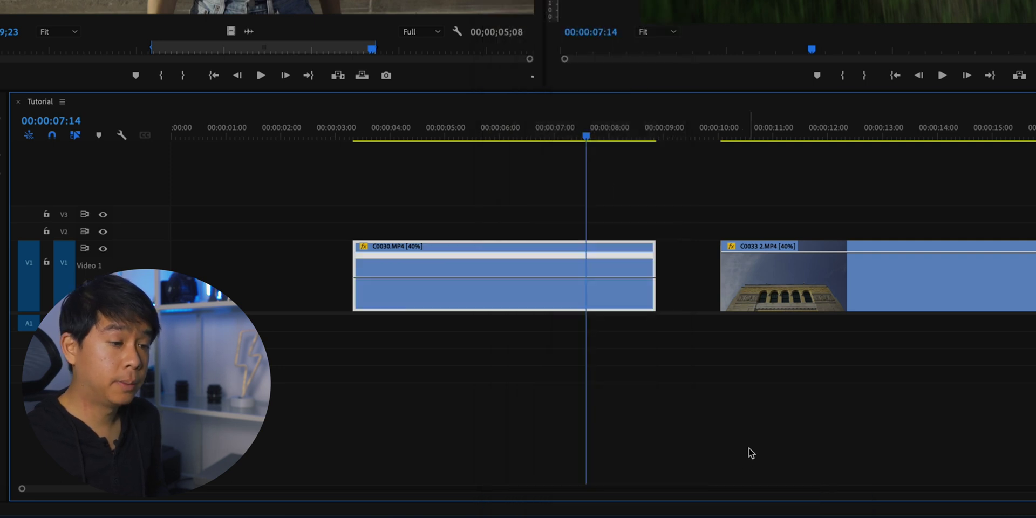
Play C0030.MP4 to the start of the downward camera tilt and add a speed keyframe at 00:00:06:17.
click(531, 131)
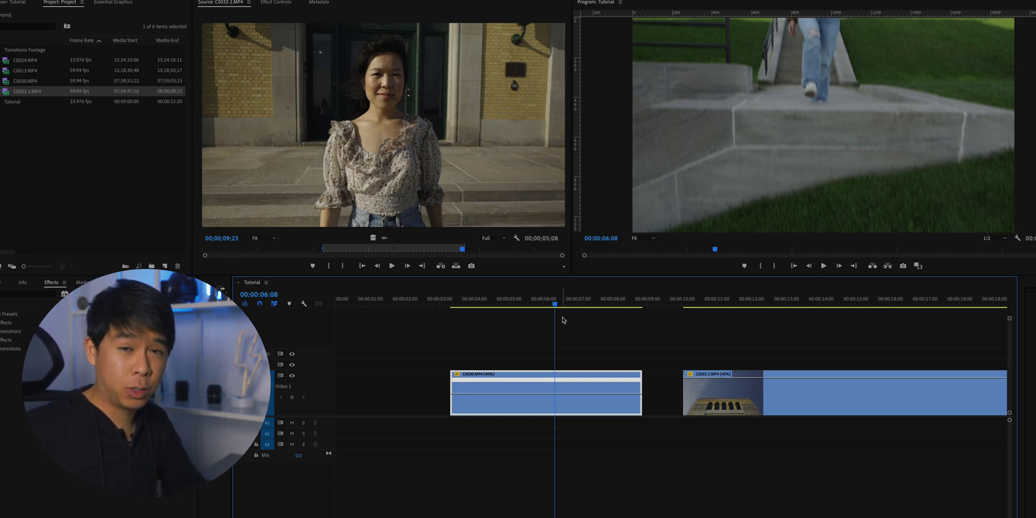
key(space)
key(space)
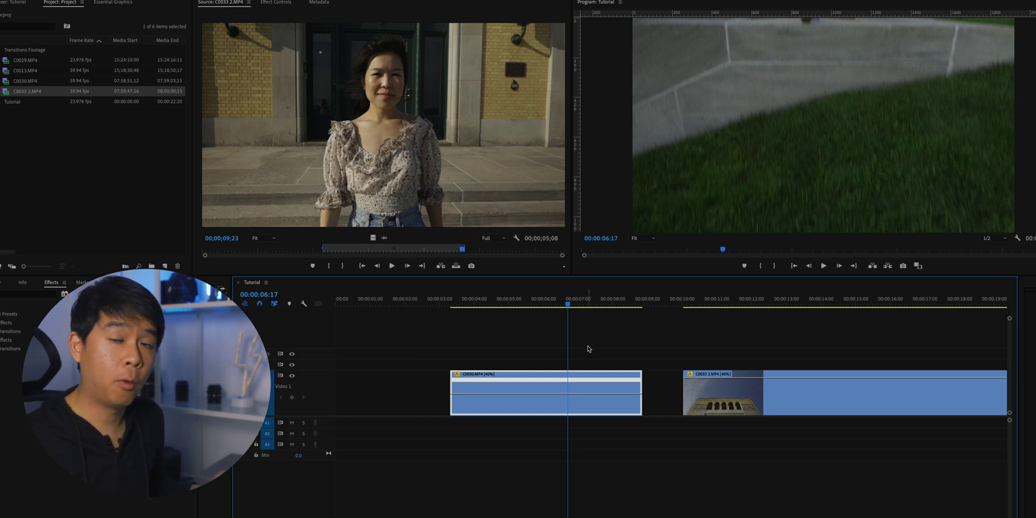
ctrl+click(570, 396)
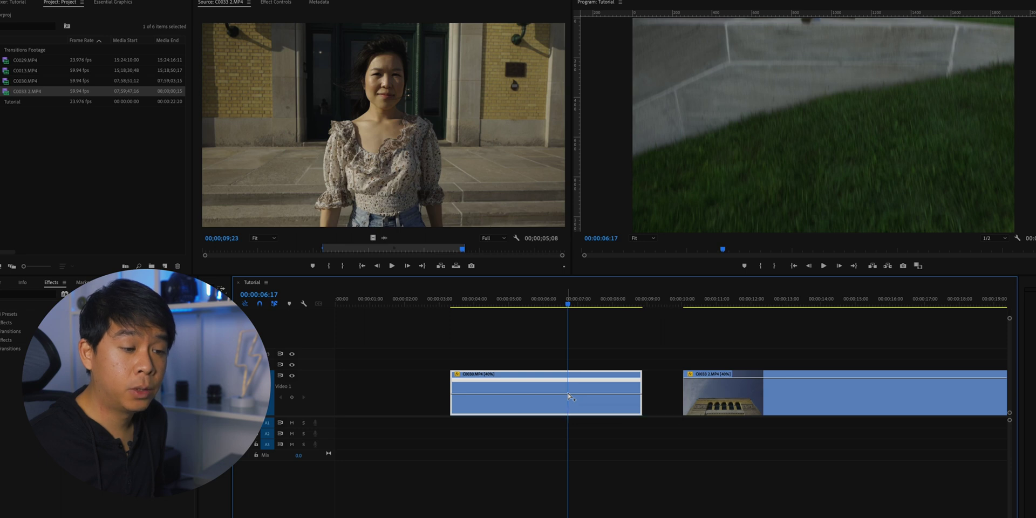
Raise the speed of the C0030.MP4 section after the keyframe well above 208%.
key(shift+Right)
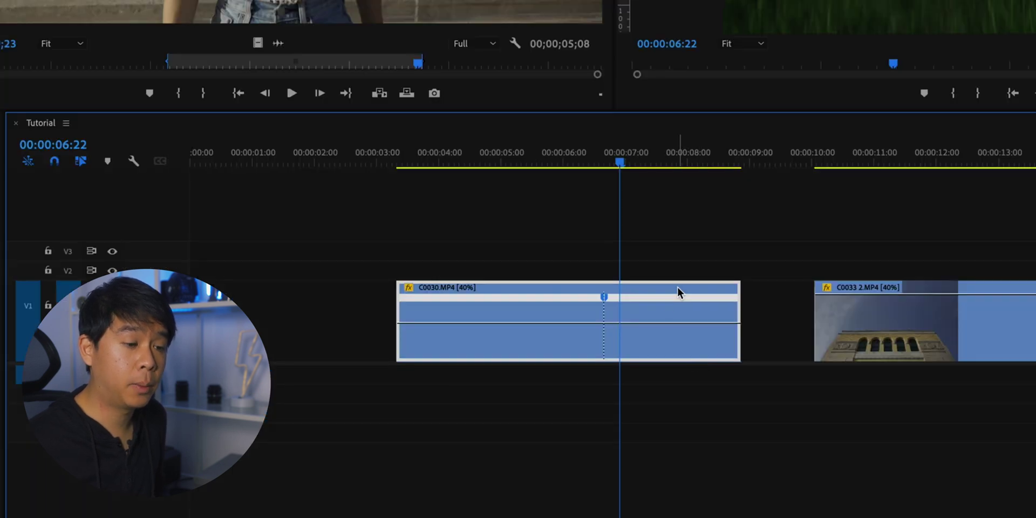
drag(663, 323, 663, 307)
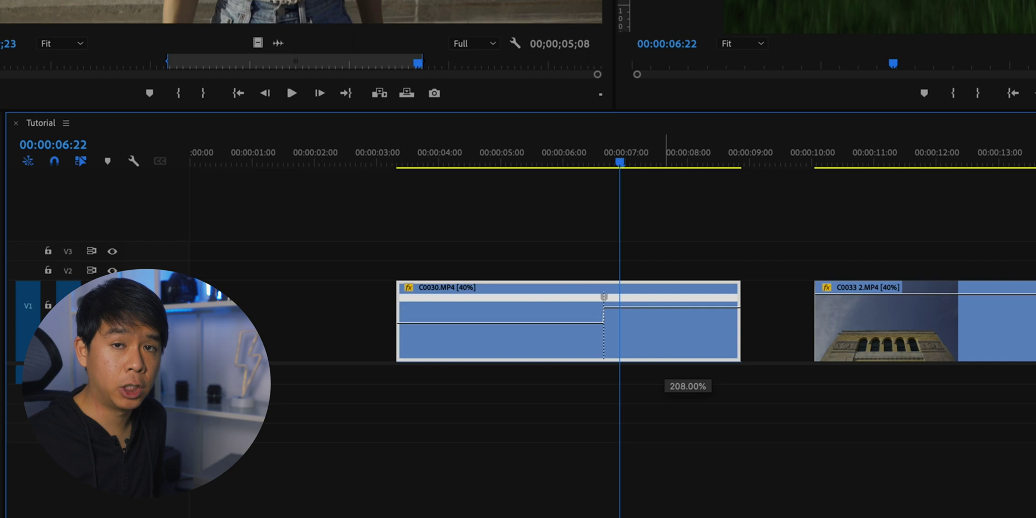
drag(674, 307, 674, 287)
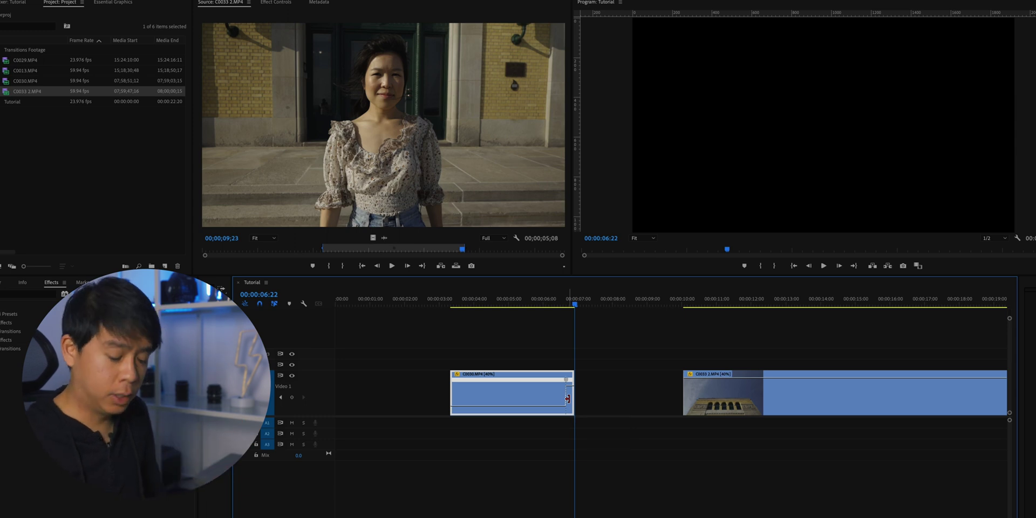
Split the C0030.MP4 speed keyframe into a short gradual ramp and play the speed-up back.
key(=)
key(=)
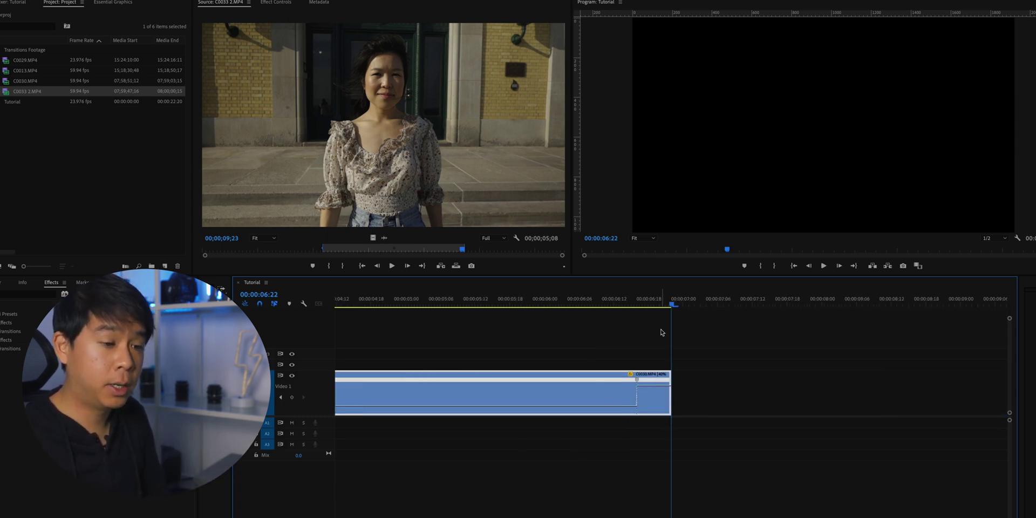
scroll(645, 376, left, 2)
scroll(642, 381, right, 4)
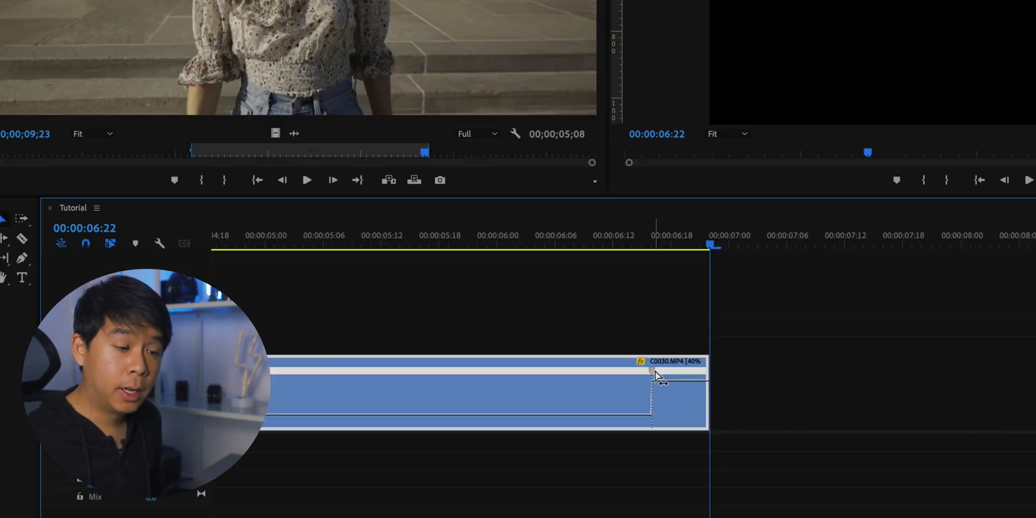
scroll(617, 382, up, 3)
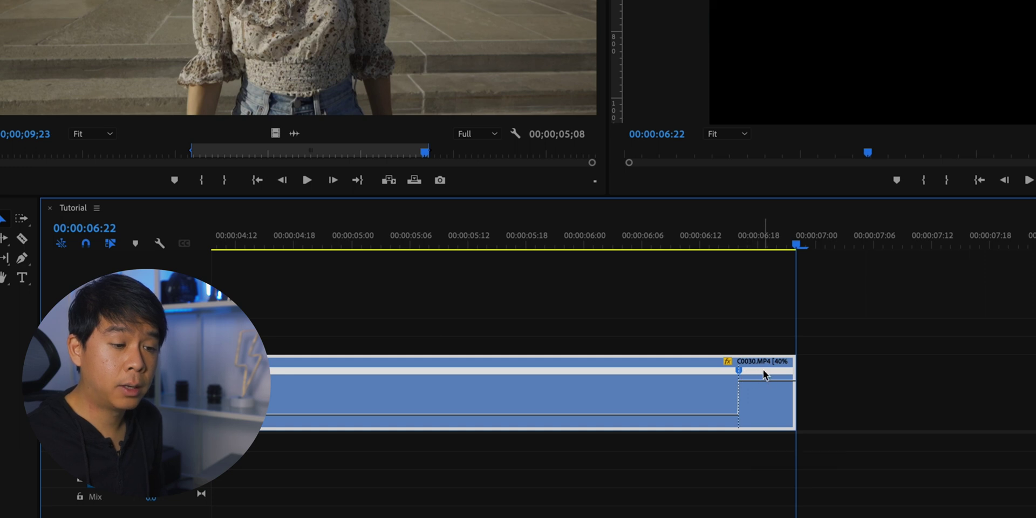
drag(740, 370, 790, 372)
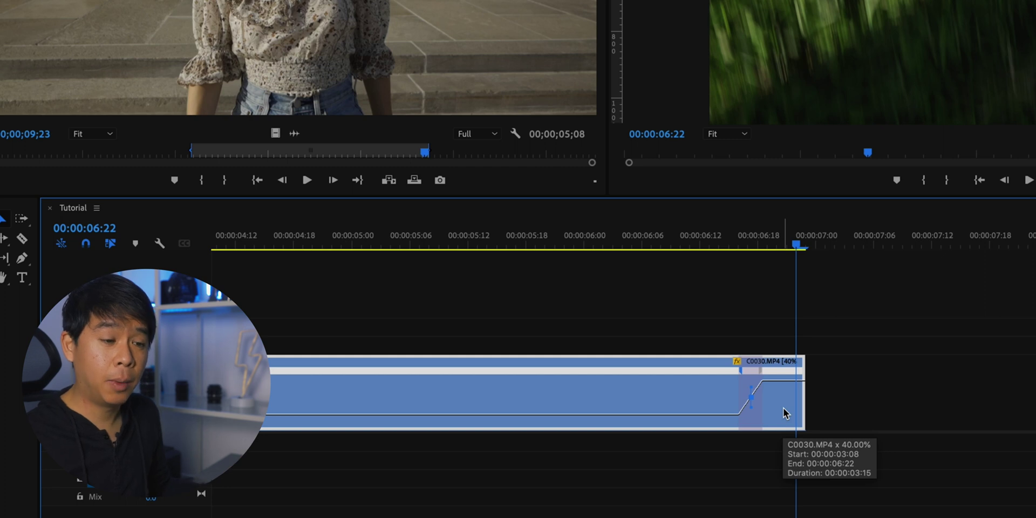
drag(755, 393, 747, 393)
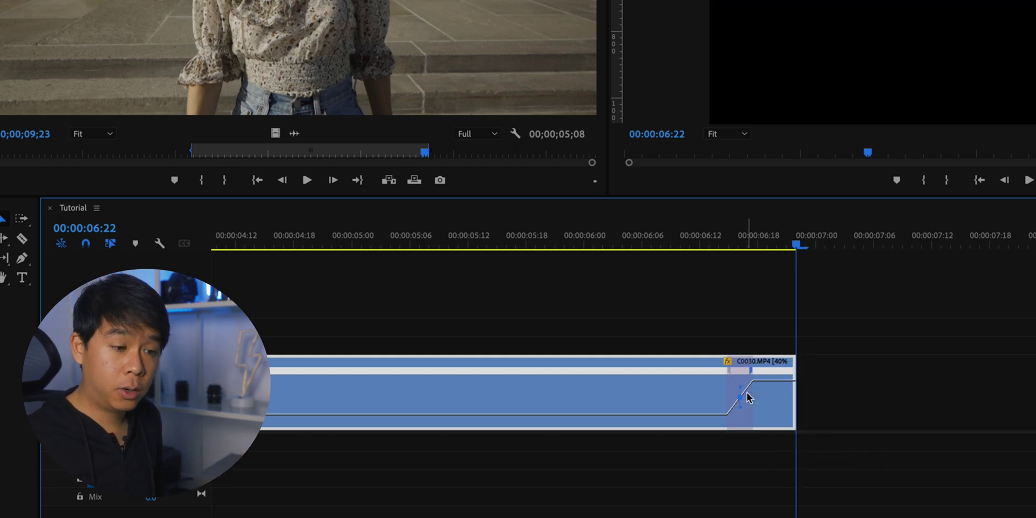
drag(743, 391, 758, 393)
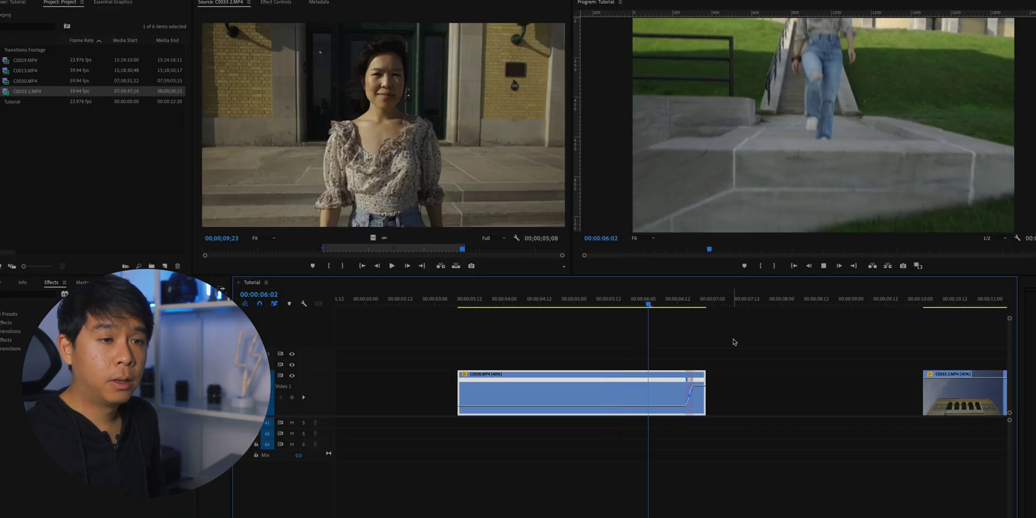
drag(637, 305, 634, 309)
click(576, 304)
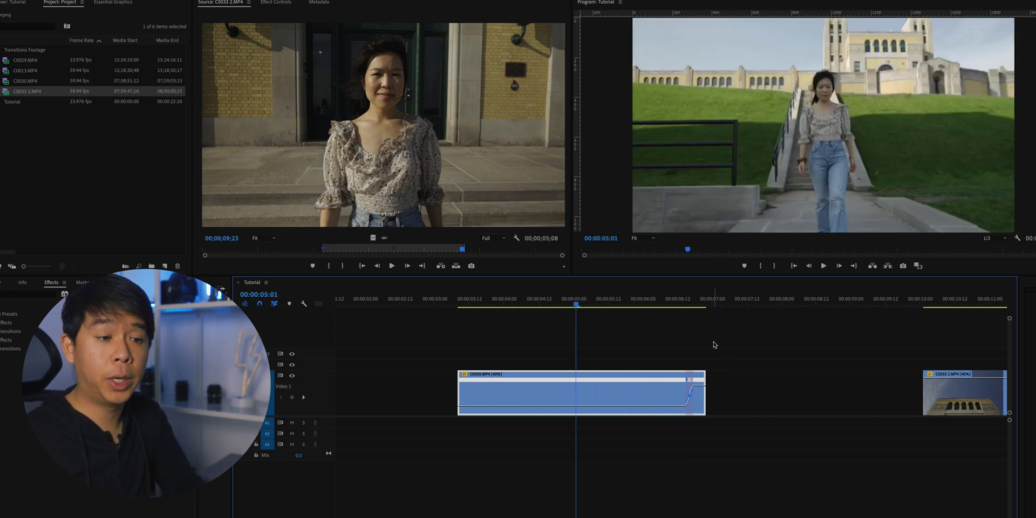
Move the C0033 2.MP4 clip slightly earlier on V1 and play its opening.
scroll(713, 342, right, 3)
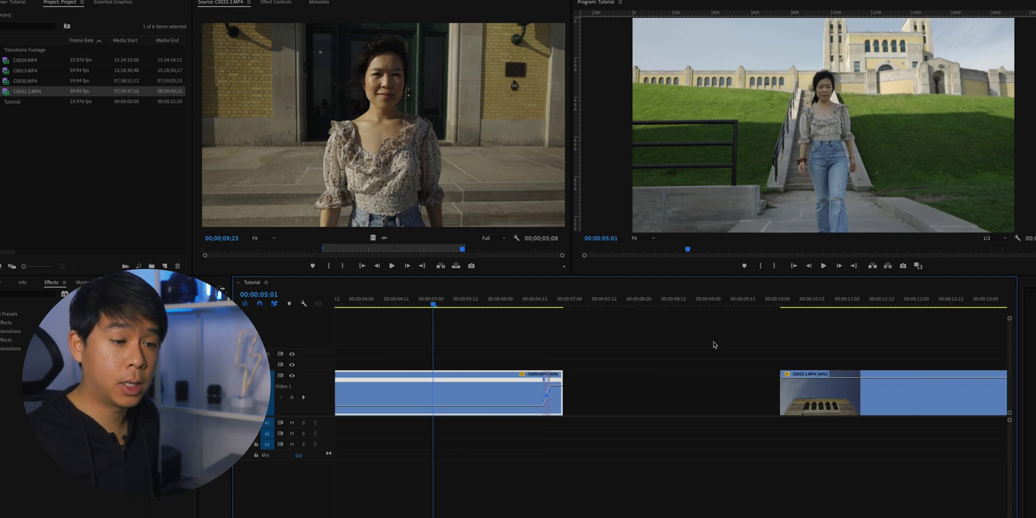
drag(837, 396, 823, 395)
click(770, 306)
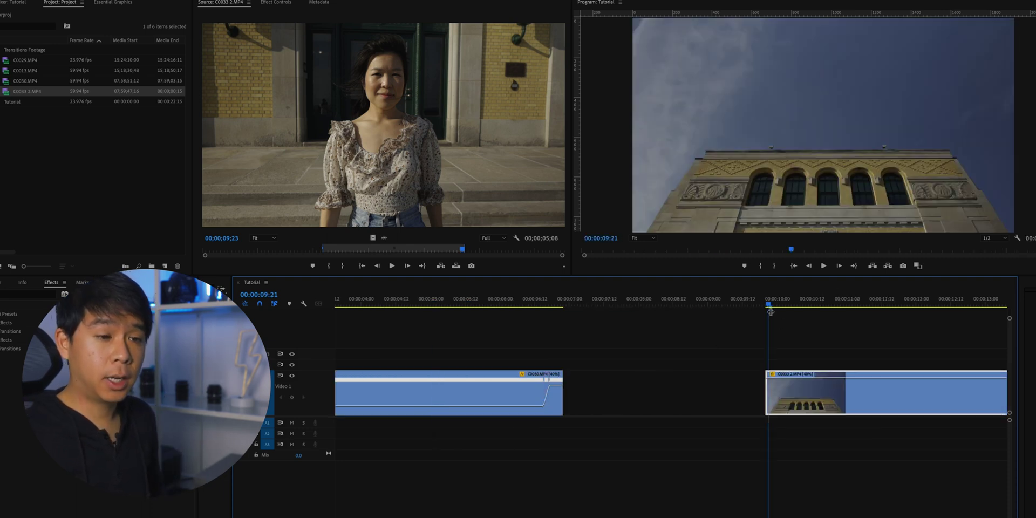
key(space)
scroll(796, 397, right, 3)
key(space)
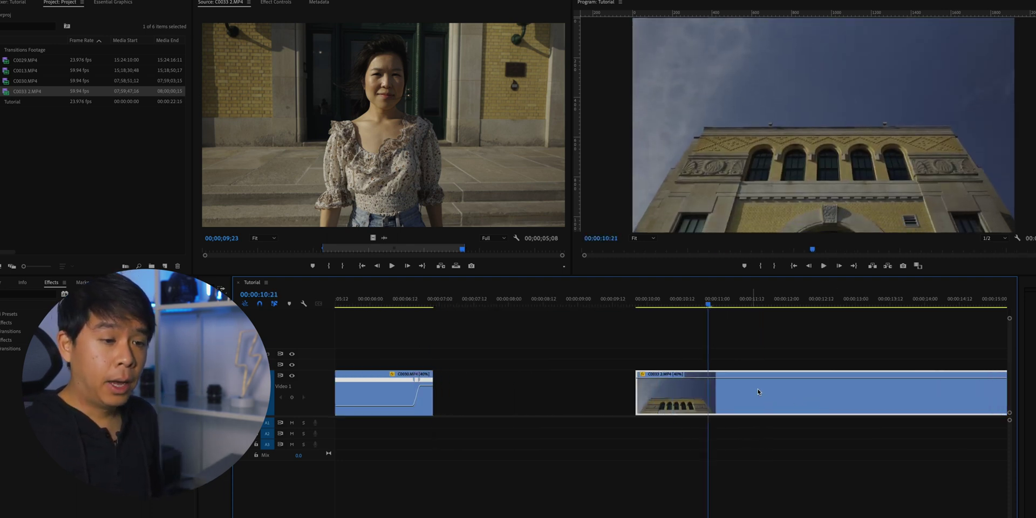
Show the Time Remapping speed keyframes on the C0033 2.MP4 clip in the timeline.
scroll(701, 395, right, 5)
right_click(506, 399)
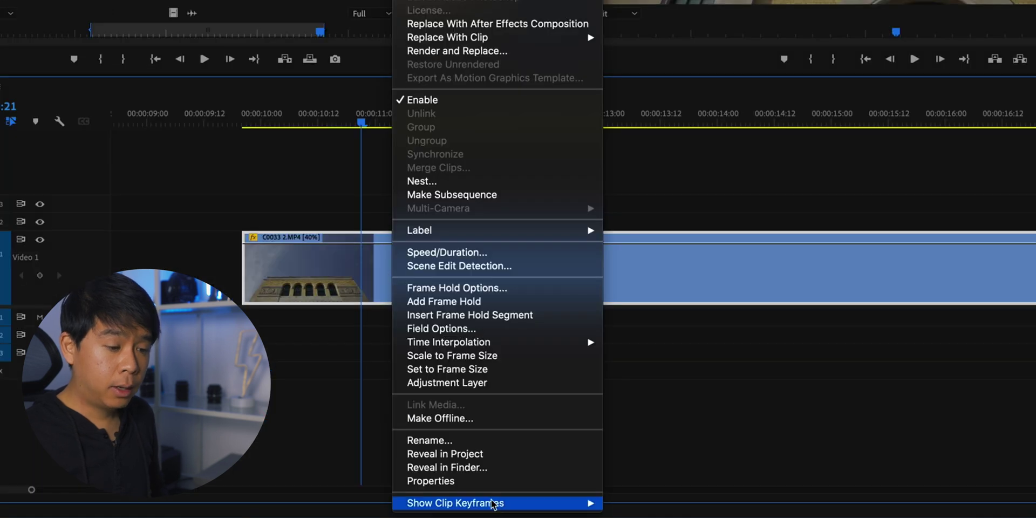
mouse_move(569, 517)
mouse_move(653, 503)
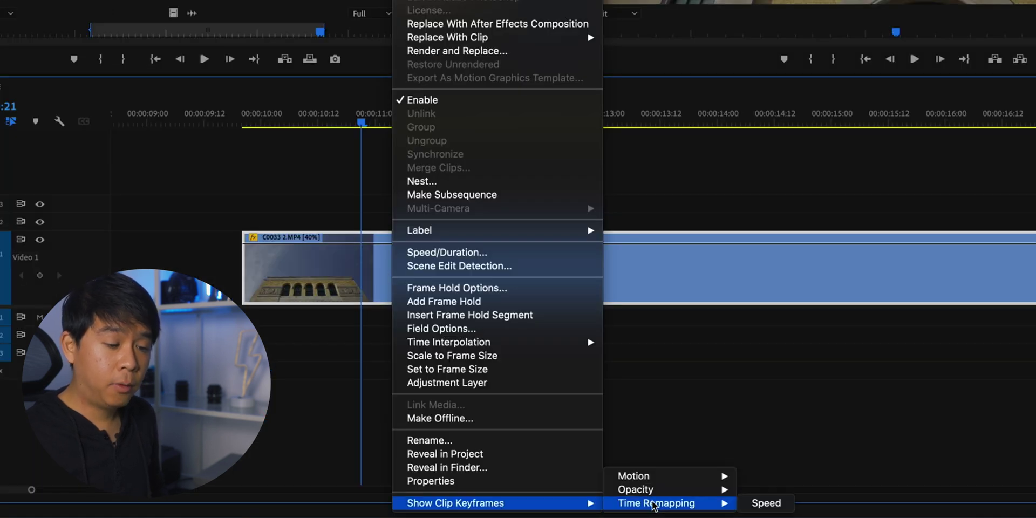
click(760, 503)
Play C0033 2.MP4 to the end of its camera tilt and add a speed keyframe at 00:00:14:10.
key(space)
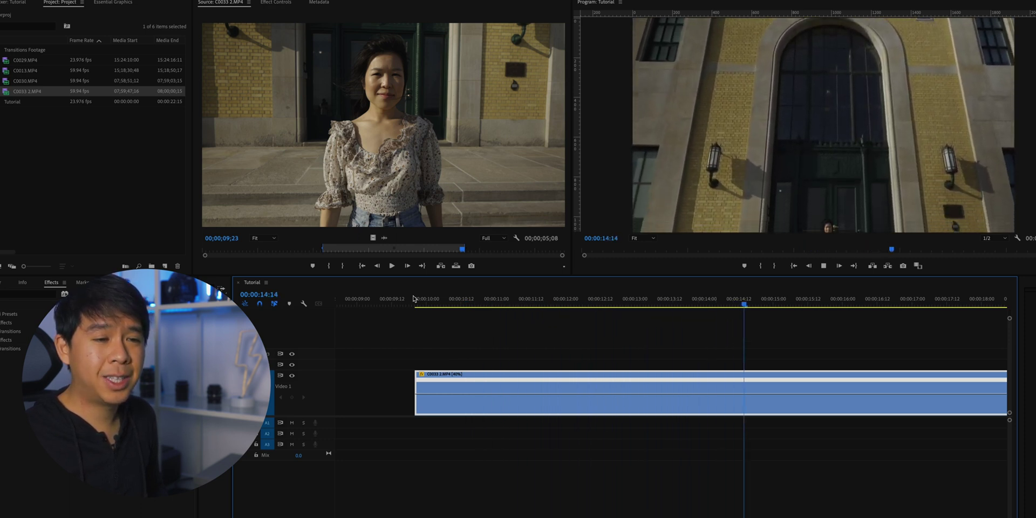
drag(761, 304, 729, 303)
key(Right)
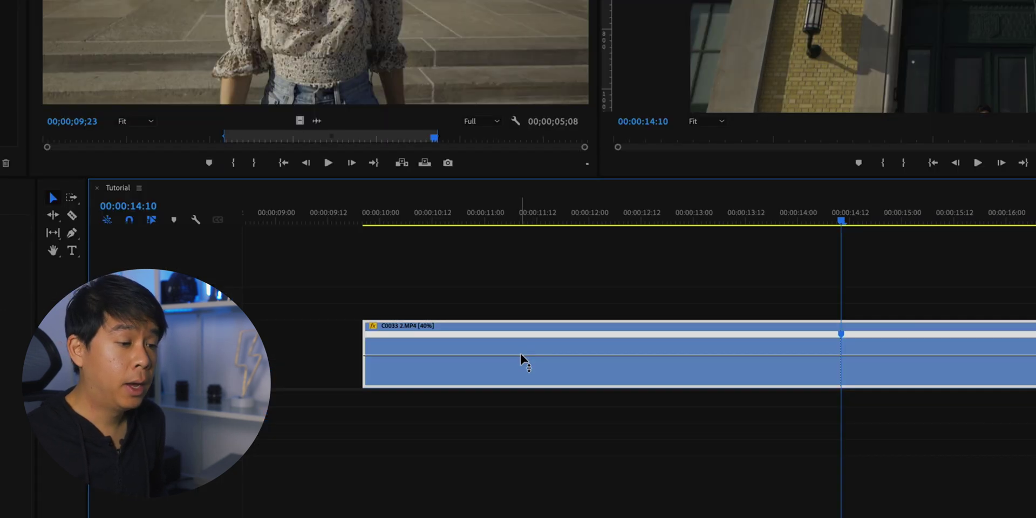
Raise the speed of the C0033 2.MP4 section before the keyframe to about 900%.
drag(521, 394, 521, 391)
drag(372, 351, 366, 345)
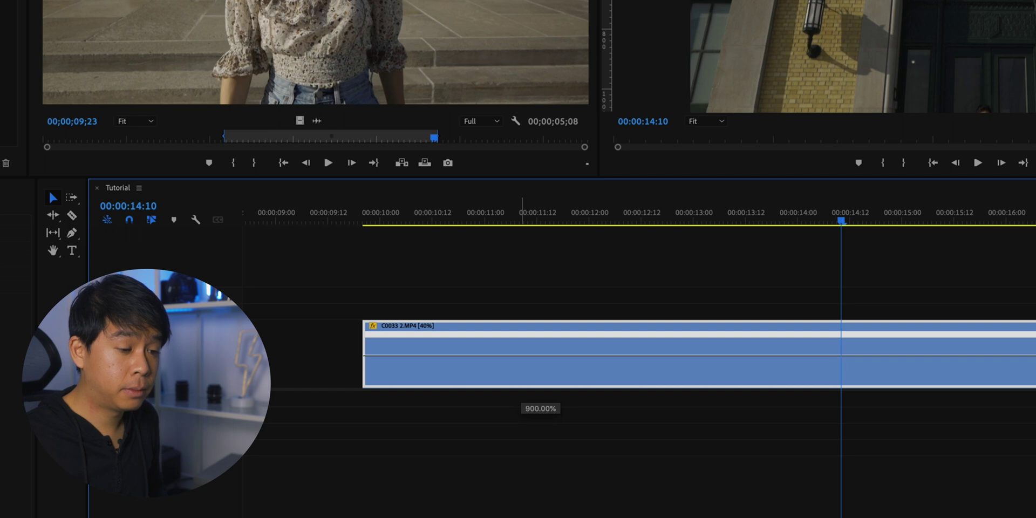
drag(521, 393, 521, 392)
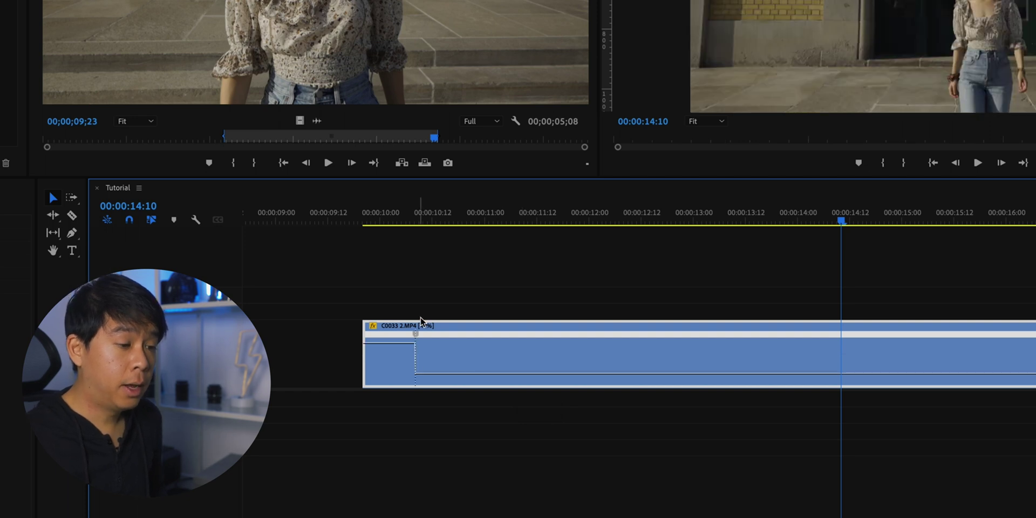
Split the C0033 2.MP4 speed keyframe into a gradual slowdown ramp and play the clip from its start.
drag(415, 342, 437, 340)
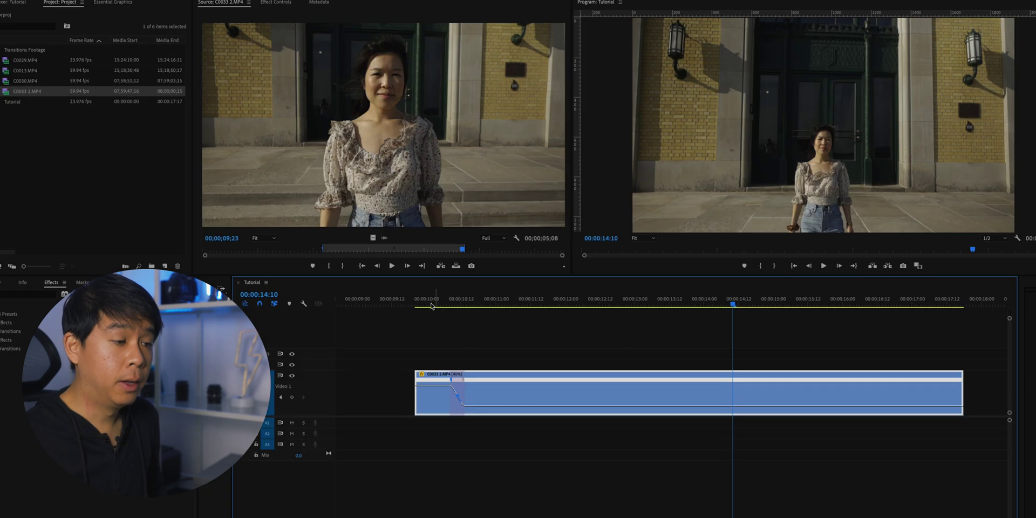
key(Up)
key(space)
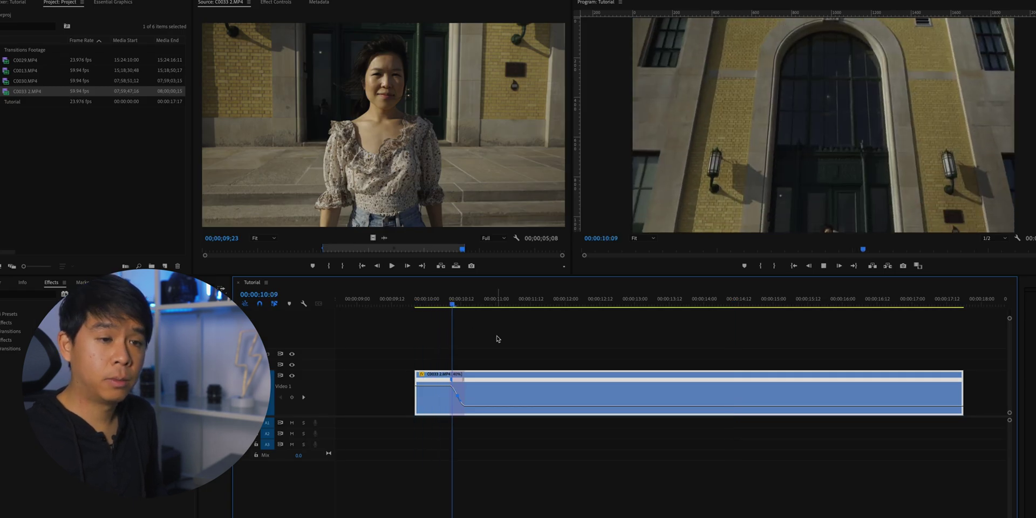
click(414, 303)
key(space)
key(space)
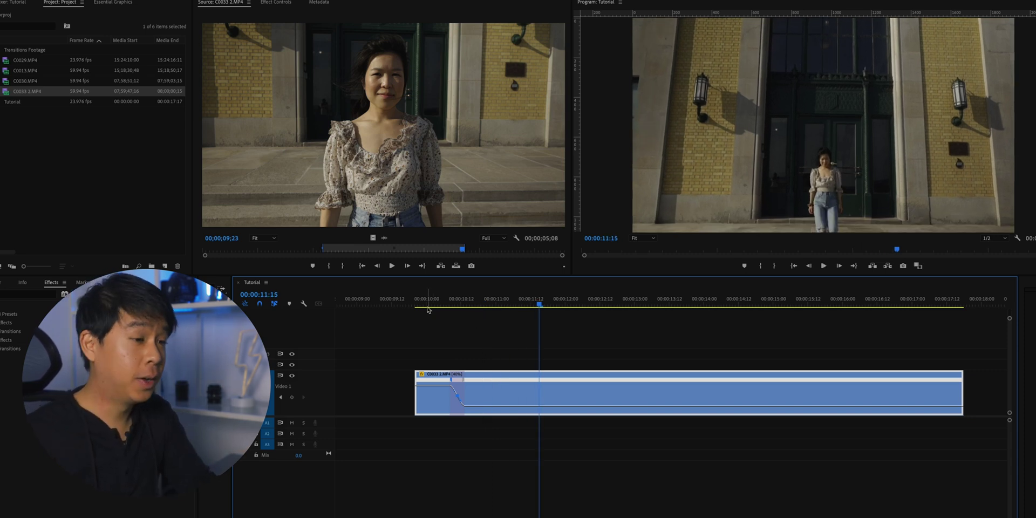
Save the project and mark the sequence In at 00:00:09:18 and Out at 00:00:11:18 around the C0033 2.MP4 ramp.
click(398, 304)
drag(404, 305, 409, 306)
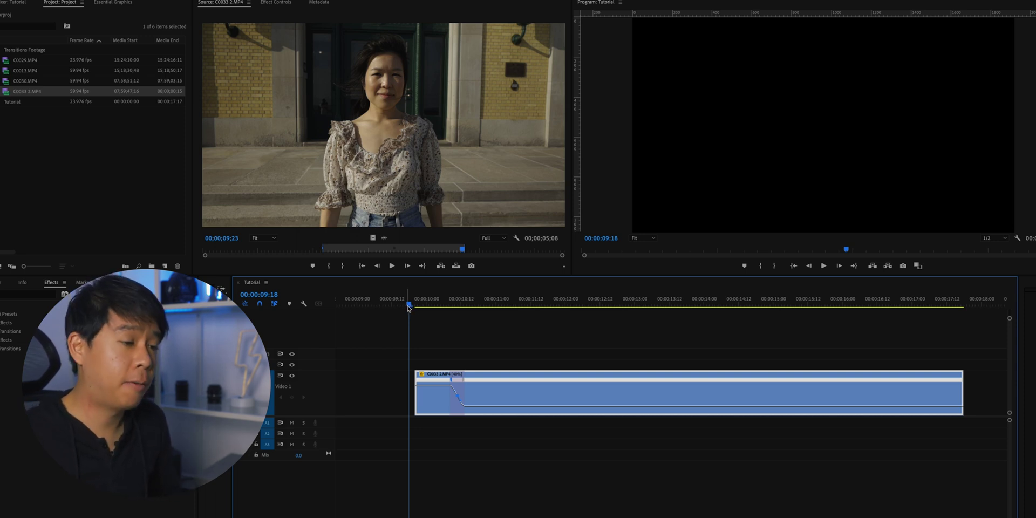
key(super+s)
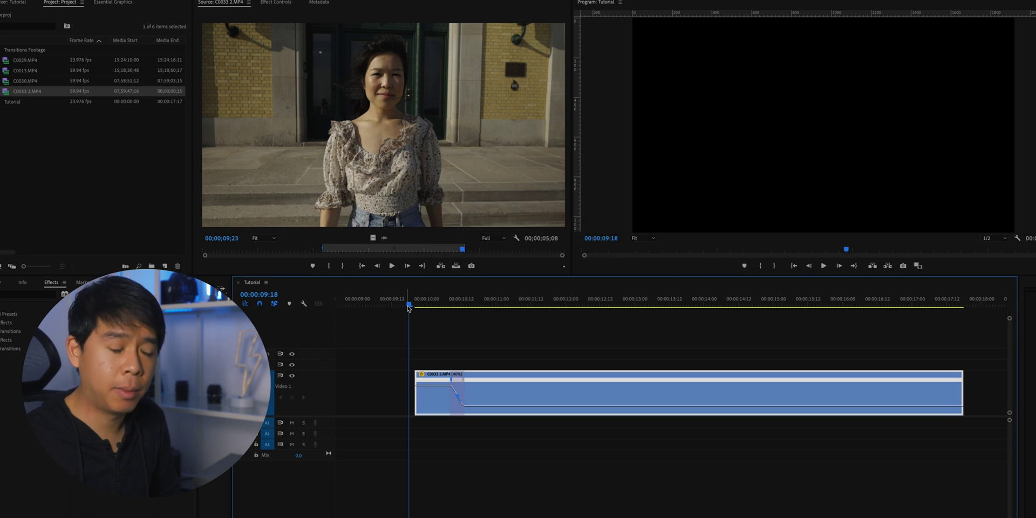
key(i)
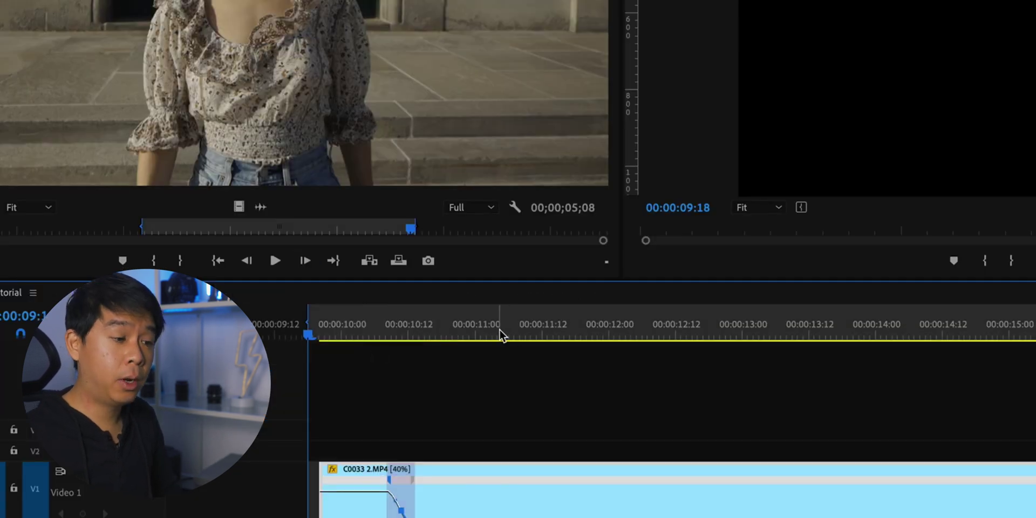
click(578, 322)
key(o)
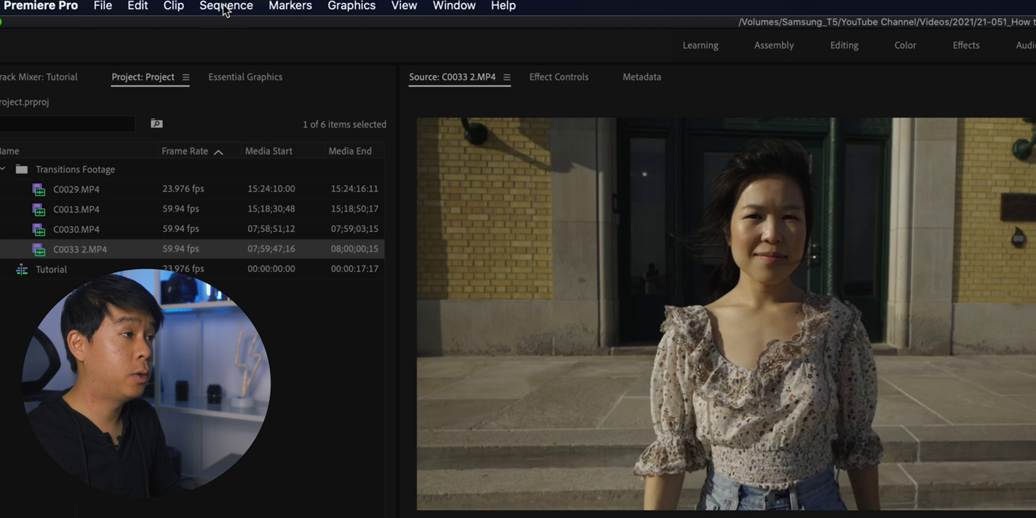
Render the marked sequence range with Render In to Out.
click(289, 7)
mouse_move(226, 7)
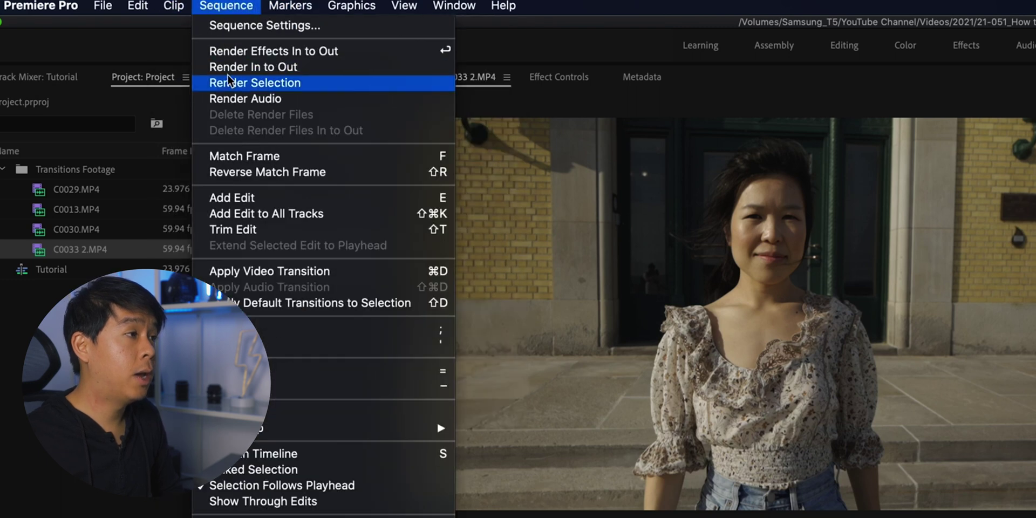
click(243, 66)
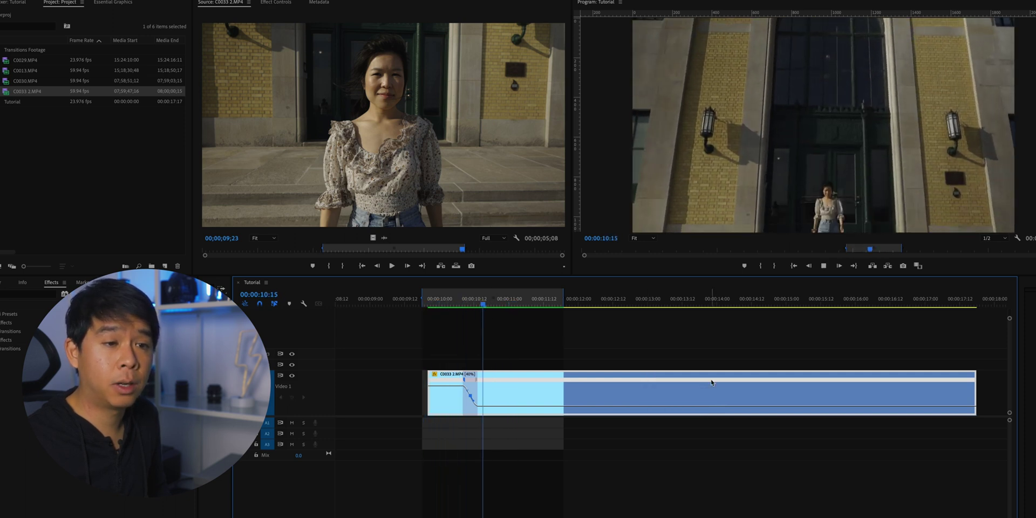
Play back the rendered C0033 2.MP4 ramp from the In point to judge its smoothness.
key(space)
key(space)
key(space)
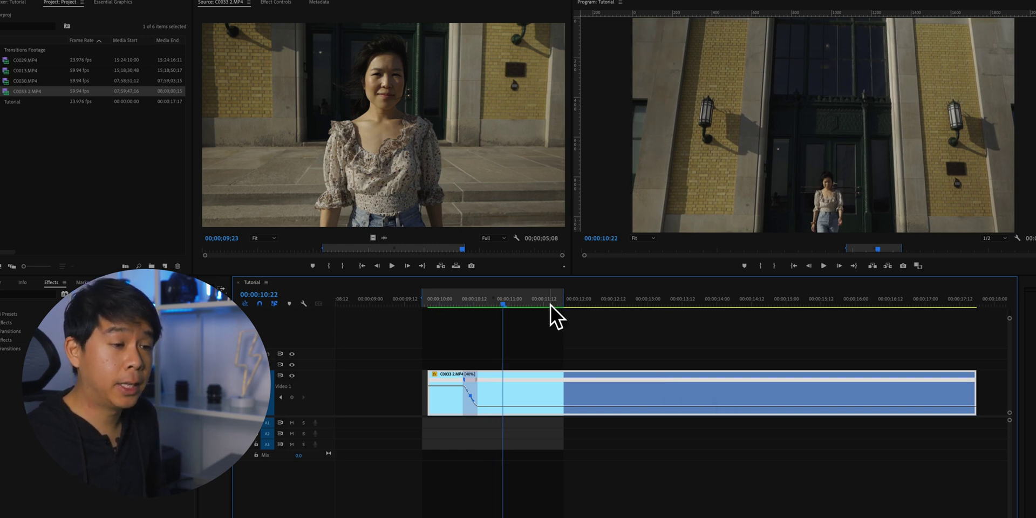
click(430, 303)
key(space)
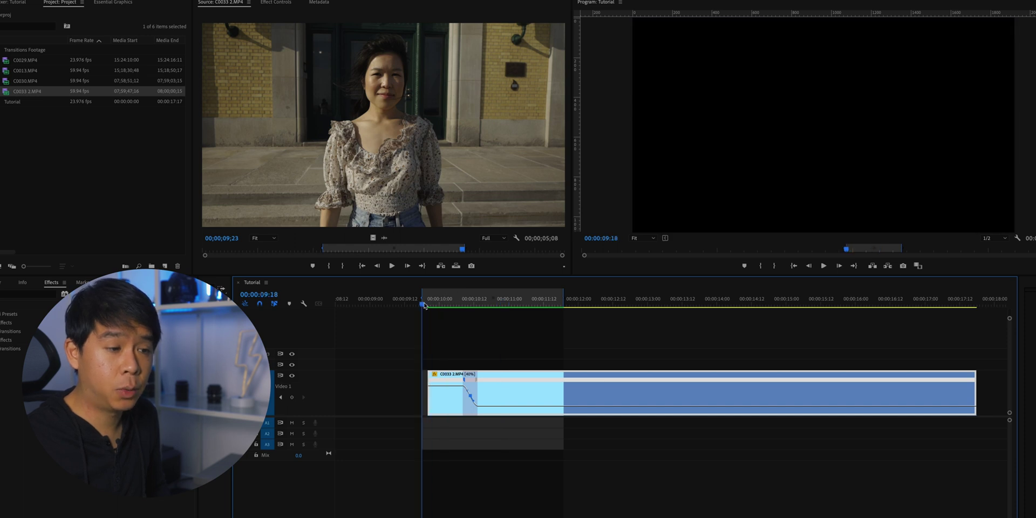
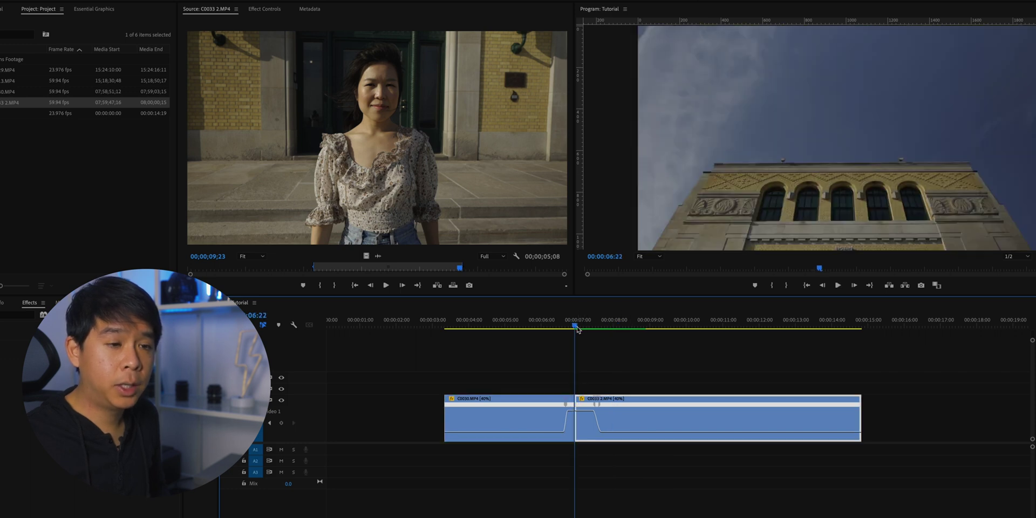
Split C0033 2.MP4 at 00:00:07:03 and delete the short piece before the cut.
key(equal)
drag(668, 322, 695, 325)
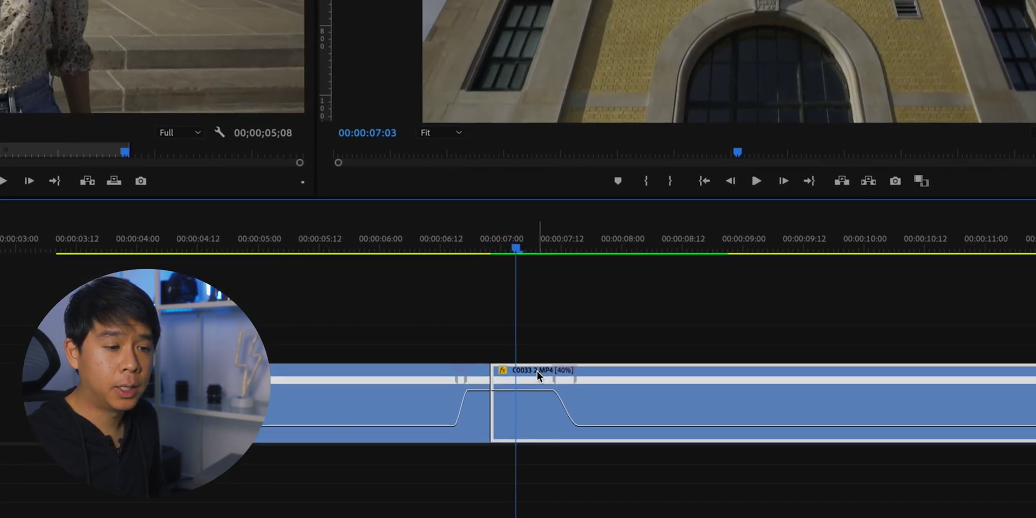
click(516, 376)
key(v)
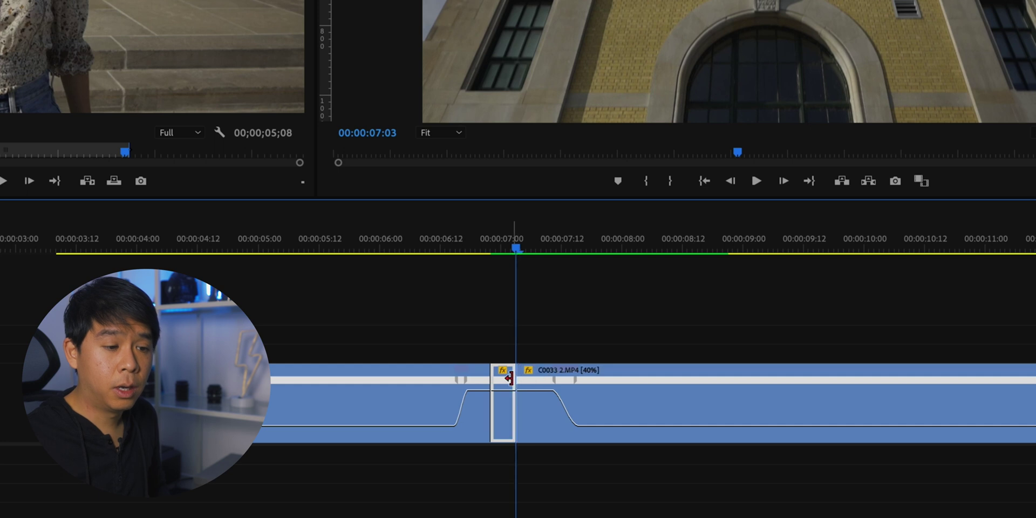
click(509, 378)
click(508, 379)
key(Delete)
Fine-tune the speed of the fast opening section of C0033 2.MP4 and play through its slowdown ramp.
drag(532, 390, 533, 388)
drag(542, 456, 542, 447)
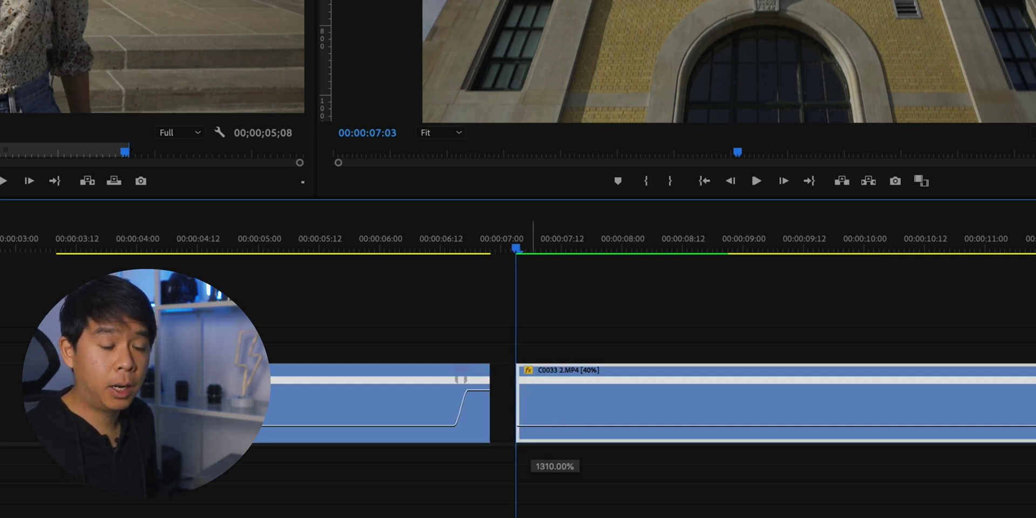
drag(533, 384, 533, 386)
drag(550, 448, 553, 447)
key(space)
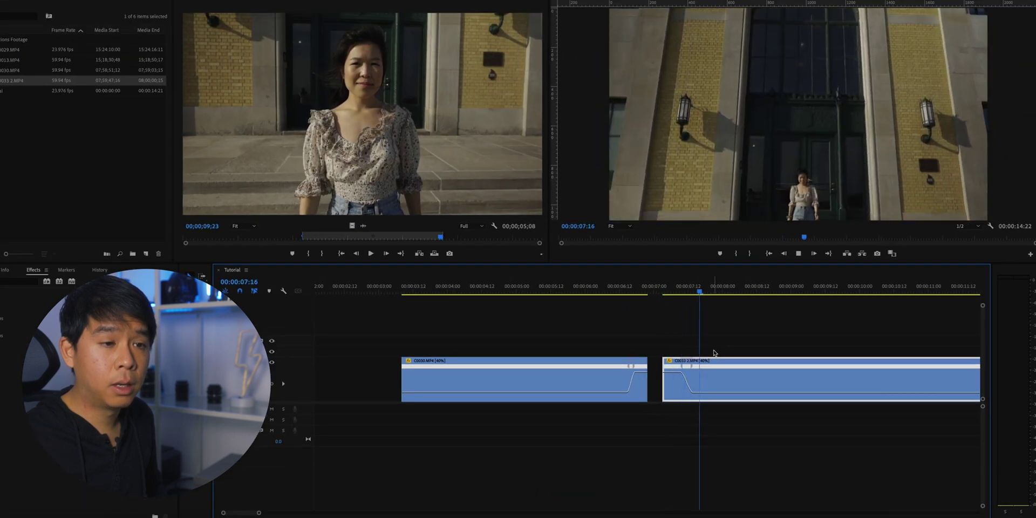
Move the speed ramp at the end of C0030.MP4 a few frames earlier, to around 00:00:06:12, and play up to it.
mouse_move(631, 288)
mouse_down()
mouse_move(612, 289)
mouse_move(623, 287)
mouse_up()
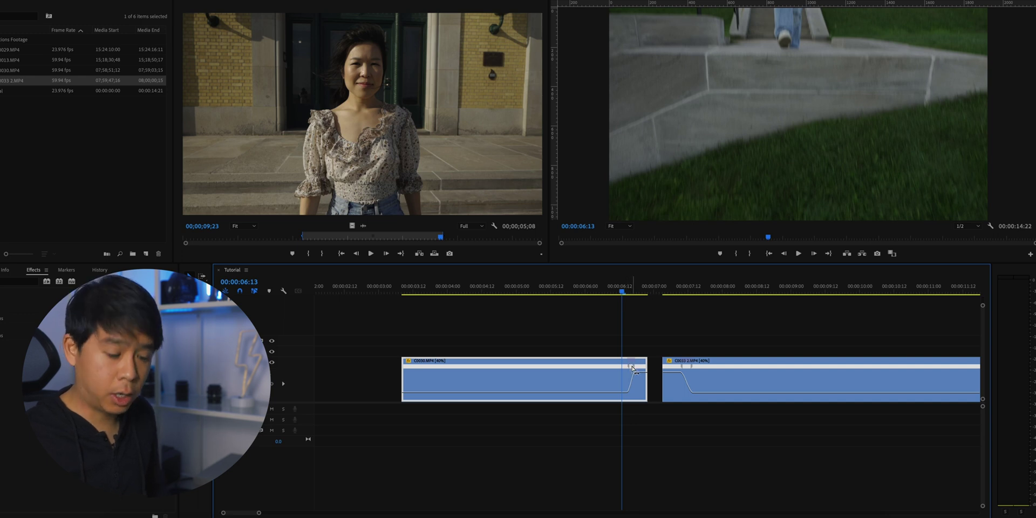
key(equal)
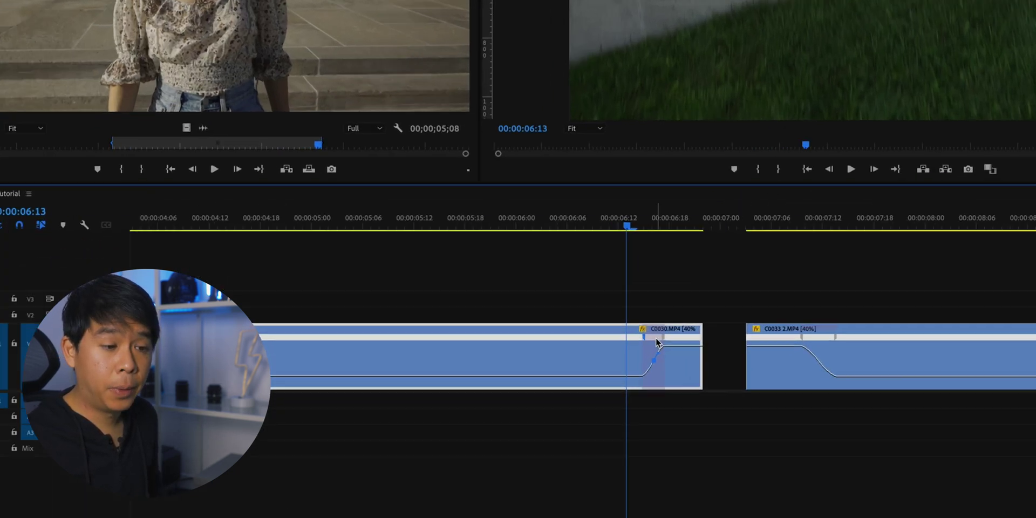
drag(665, 366, 666, 365)
drag(648, 323, 615, 325)
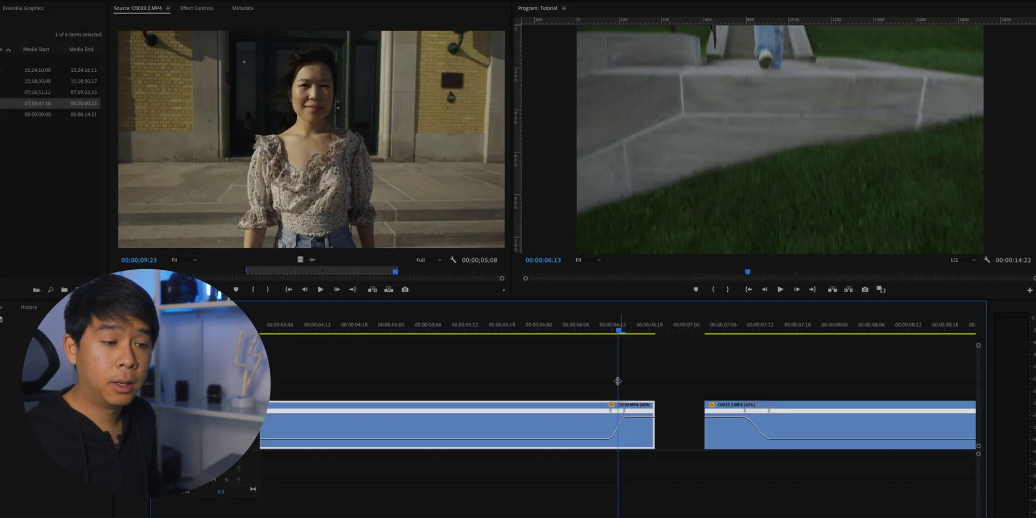
click(591, 195)
key(space)
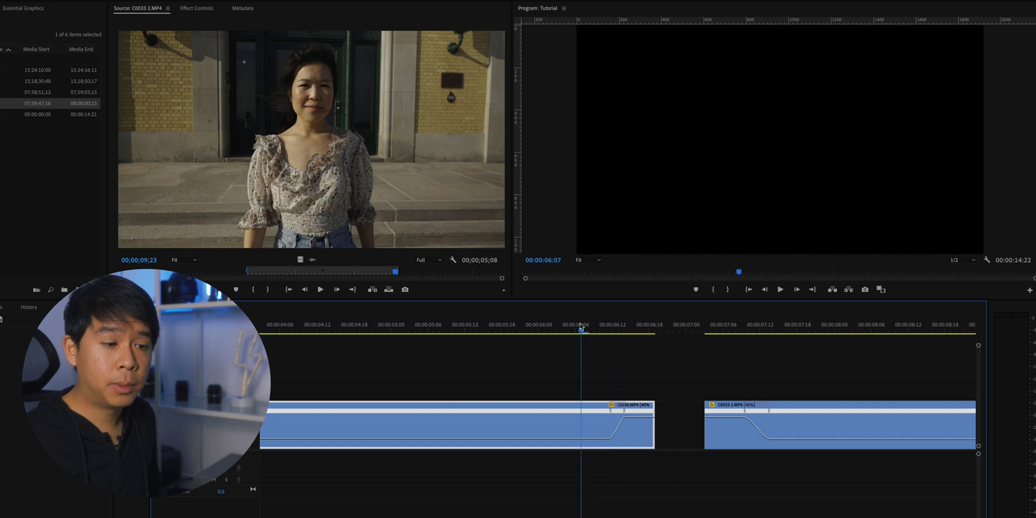
Replay the end of C0030.MP4 and move its speed ramp about five more frames earlier, starting near 00:00:06:06.
click(557, 332)
key(space)
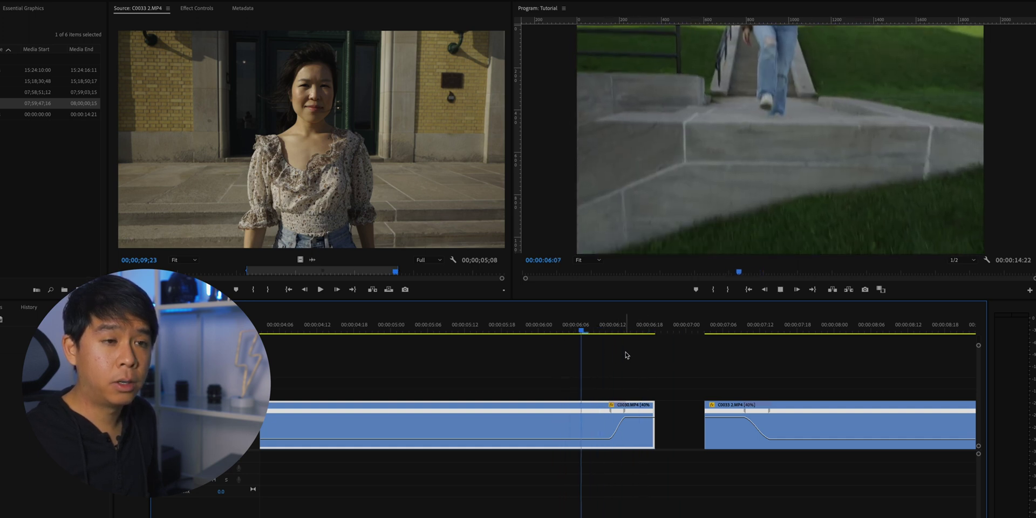
key(space)
click(490, 332)
key(space)
key(space)
drag(617, 410, 585, 393)
key(space)
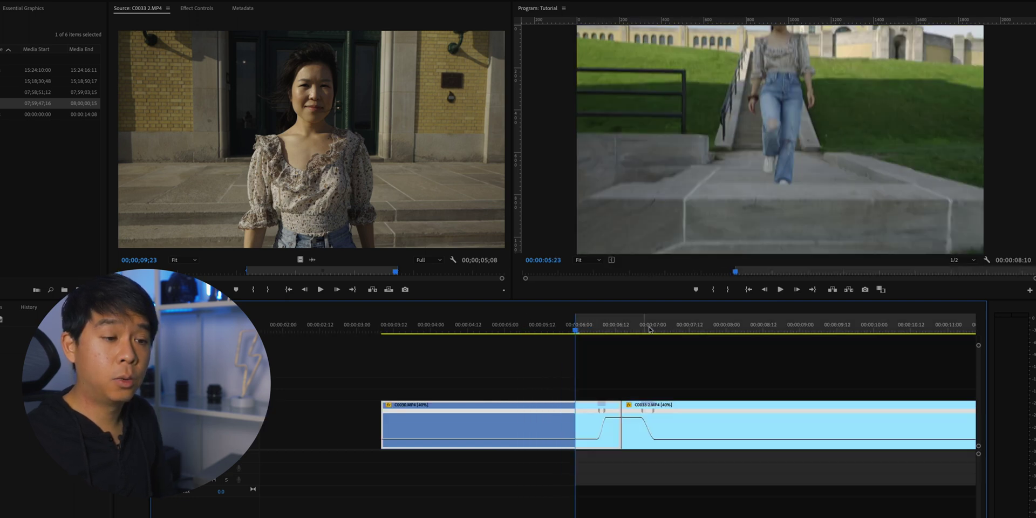
Close the gap between the two clips, and mark and render a 00:00:01:07 In-to-Out range around their join.
drag(650, 329, 667, 330)
key(o)
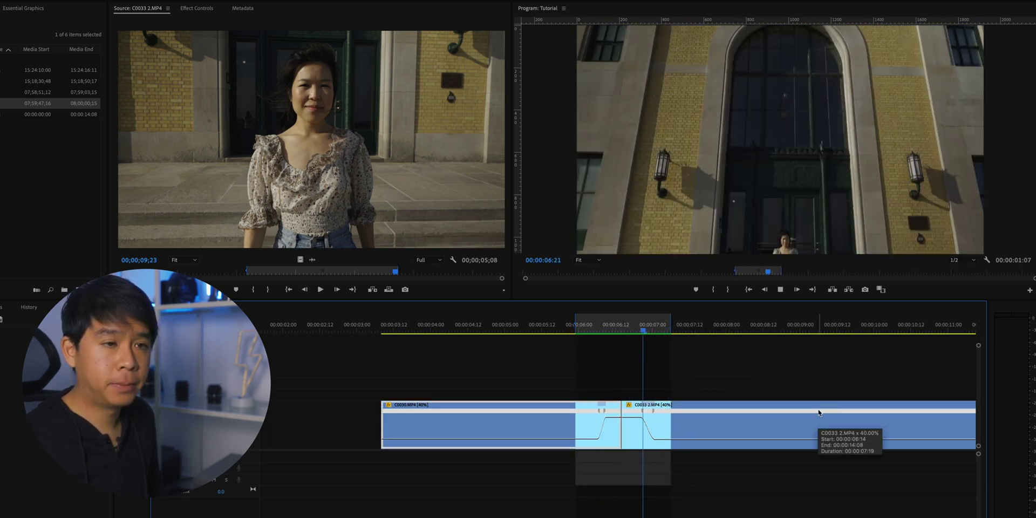
key(space)
Replay the rendered transition and examine the frames where the C0030.MP4 speed ramp begins, around 00:00:06:06 and 00:00:06:07.
key(shift+k)
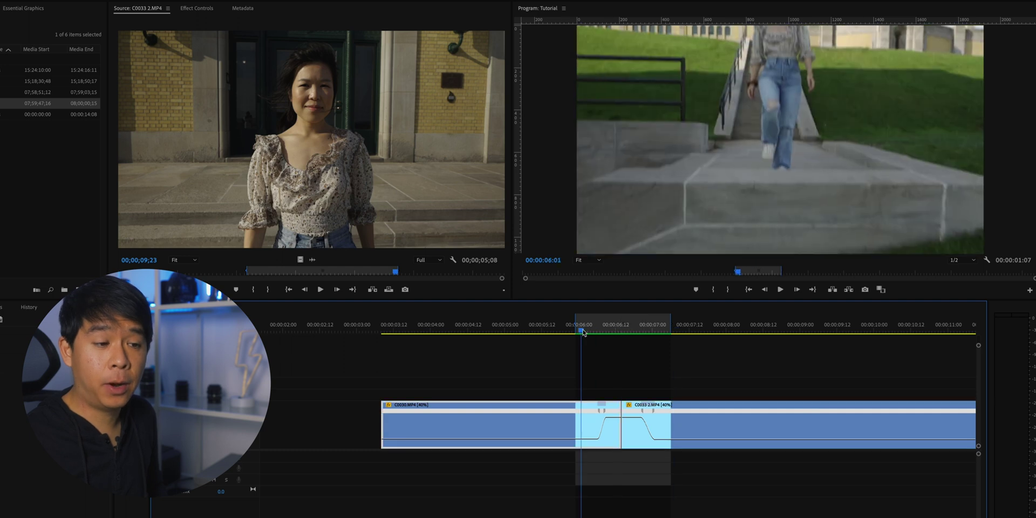
key(space)
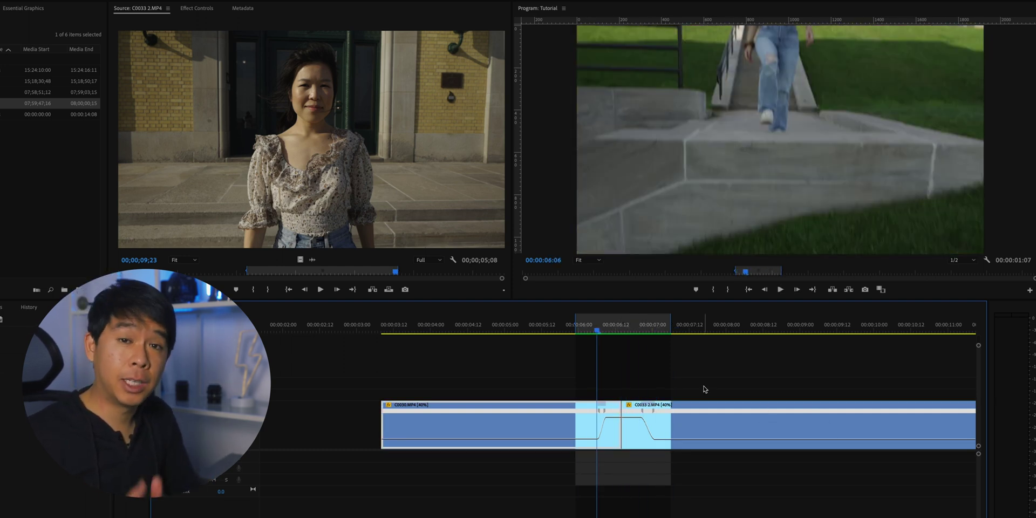
key(space)
key(space)
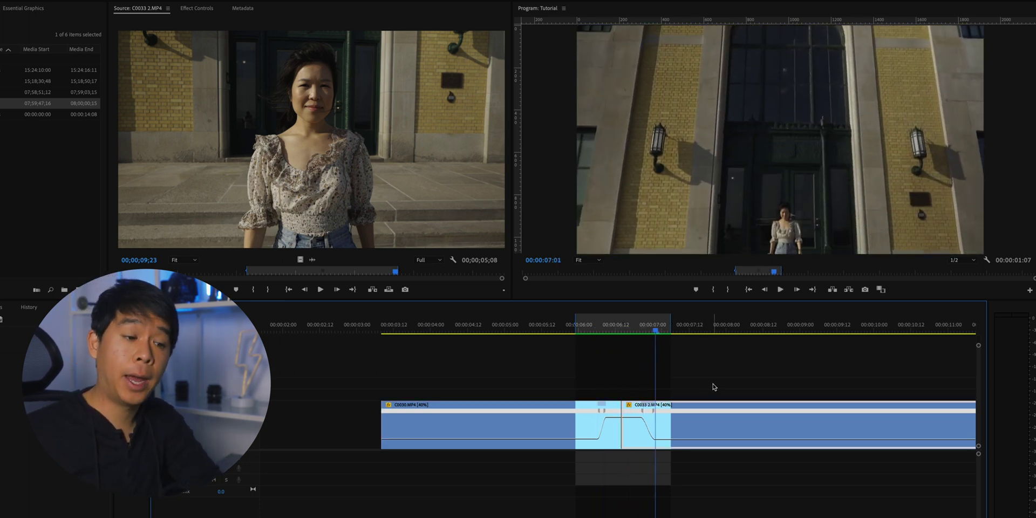
drag(629, 330, 597, 331)
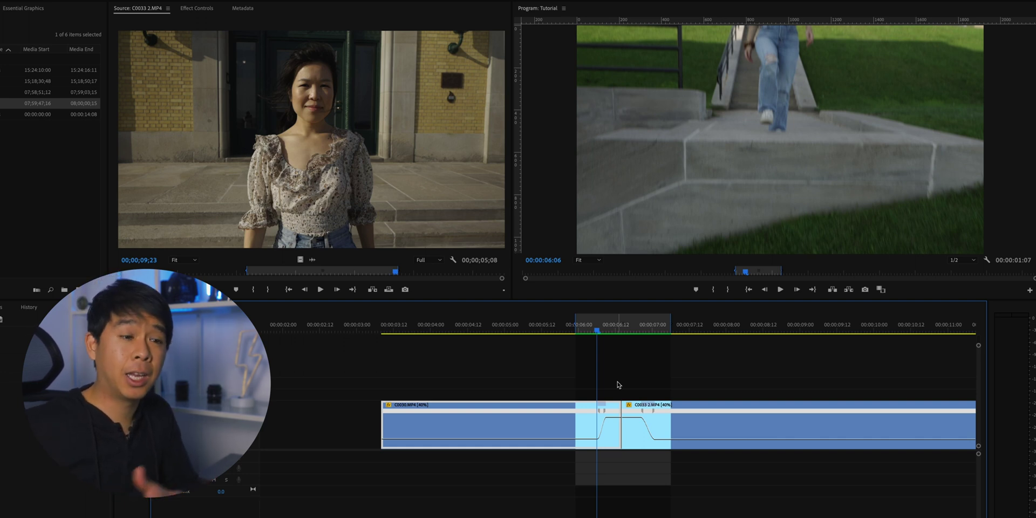
key(Right)
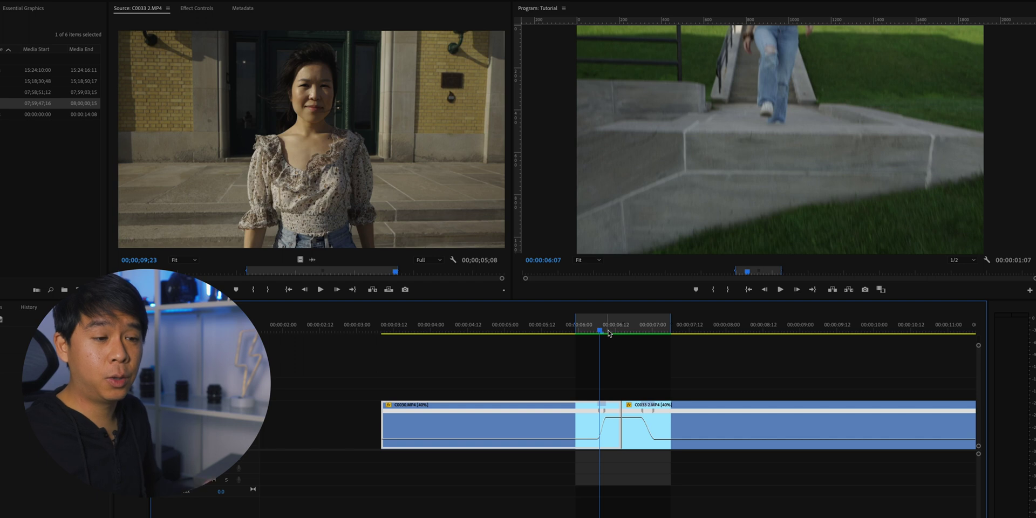